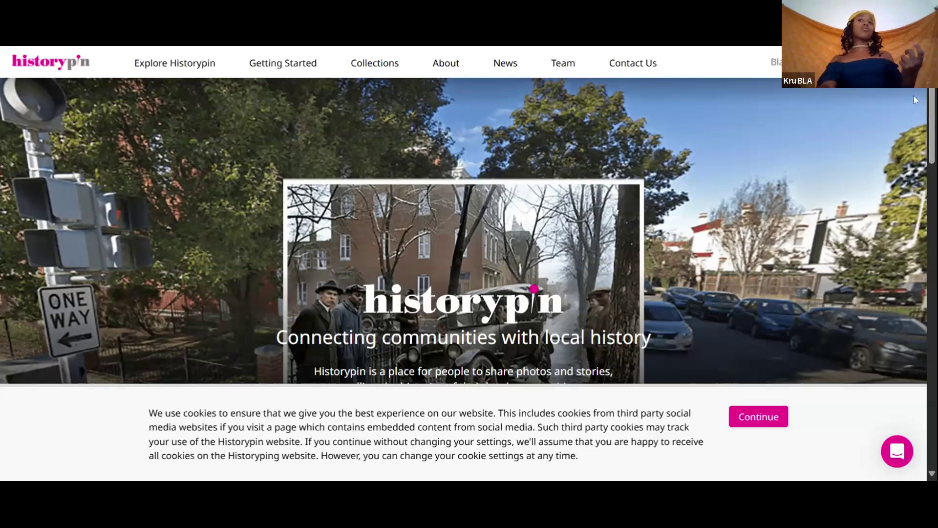
# Step: Open the Explore Historypin page with its map and collection gallery
pyautogui.moveTo(879, 63)
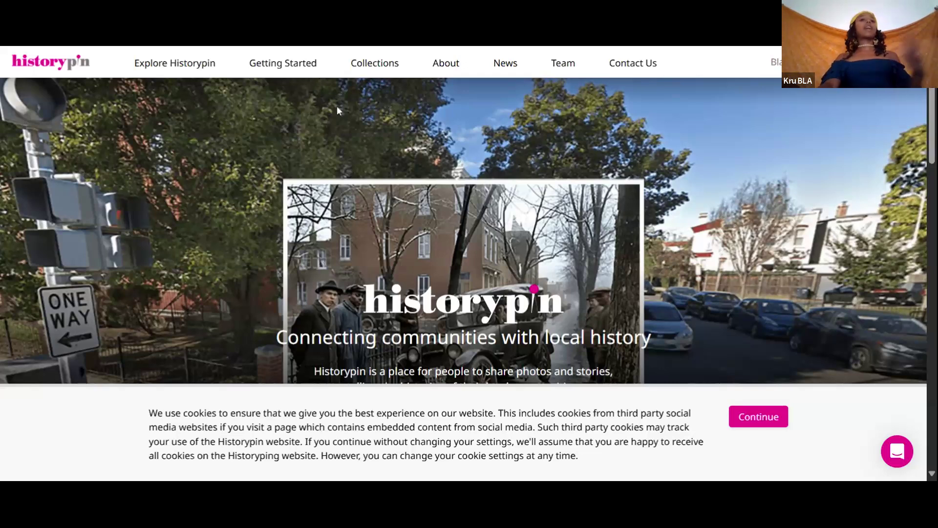
pyautogui.click(170, 68)
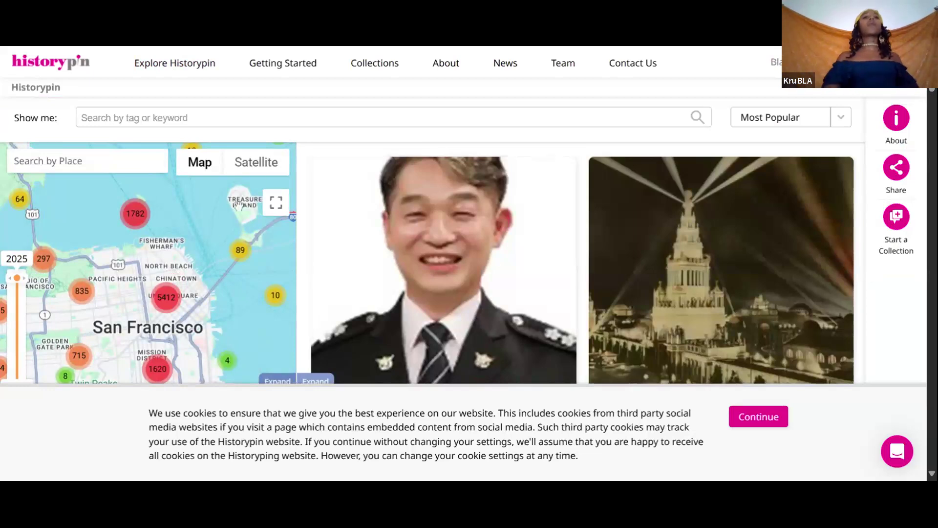
pyautogui.moveTo(221, 166)
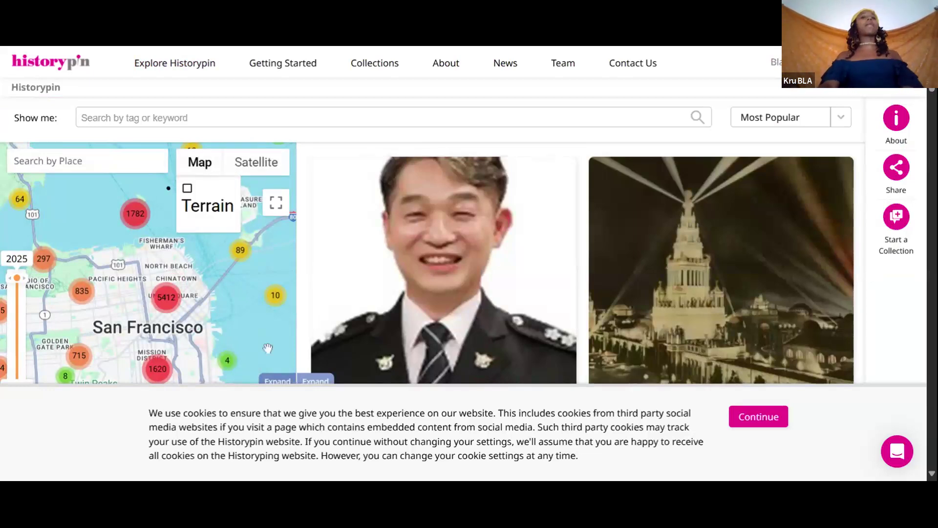
# Step: Browse the most popular collections and tours pinned around San Francisco
pyautogui.scroll(-1, 221, 166)
pyautogui.scroll(-4, 729, 226)
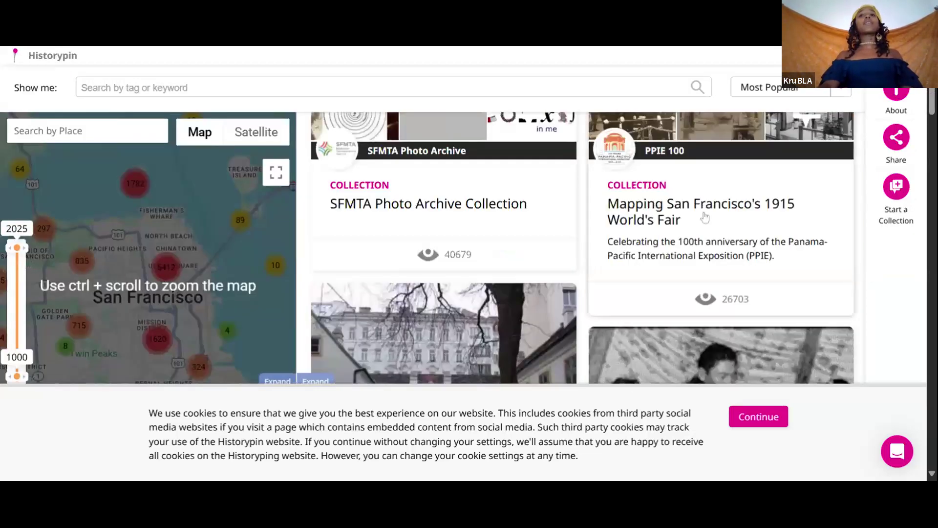
pyautogui.scroll(-6, 704, 214)
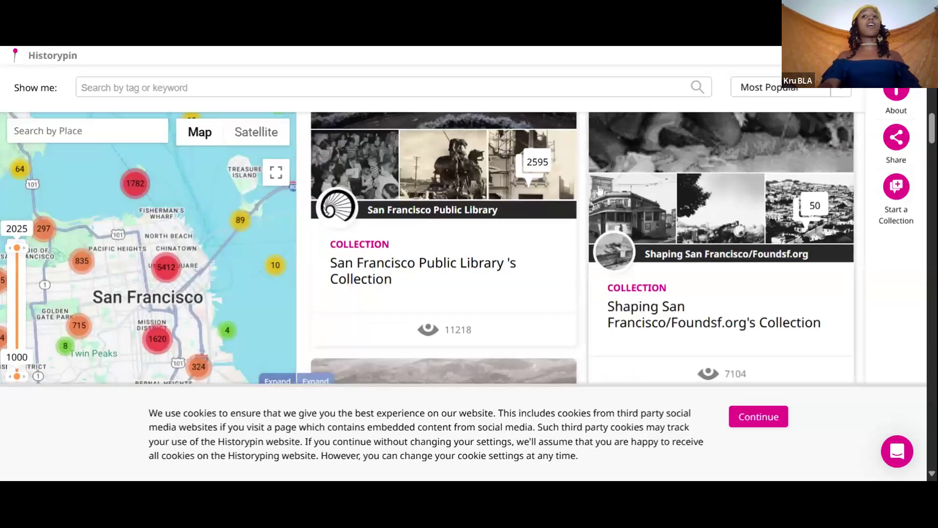
pyautogui.scroll(-5, 599, 189)
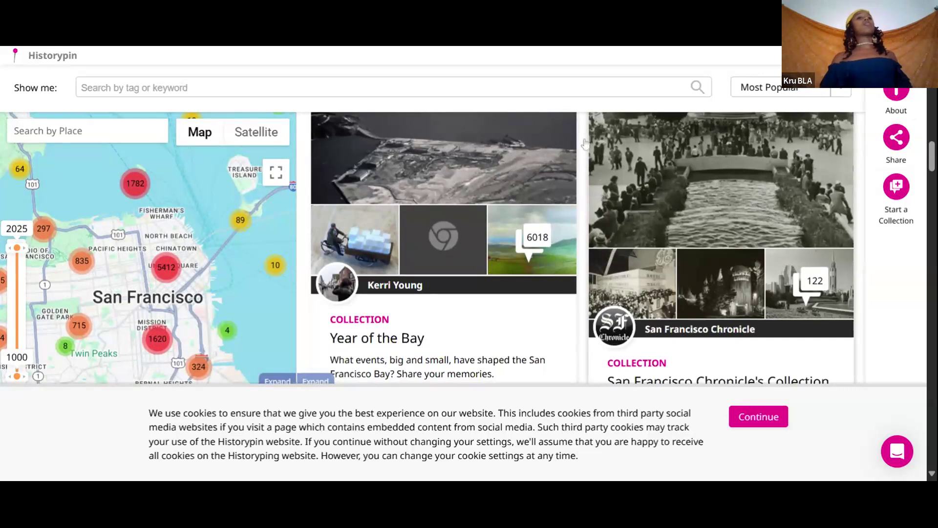
pyautogui.scroll(-1, 180, 283)
pyautogui.scroll(-10, 181, 284)
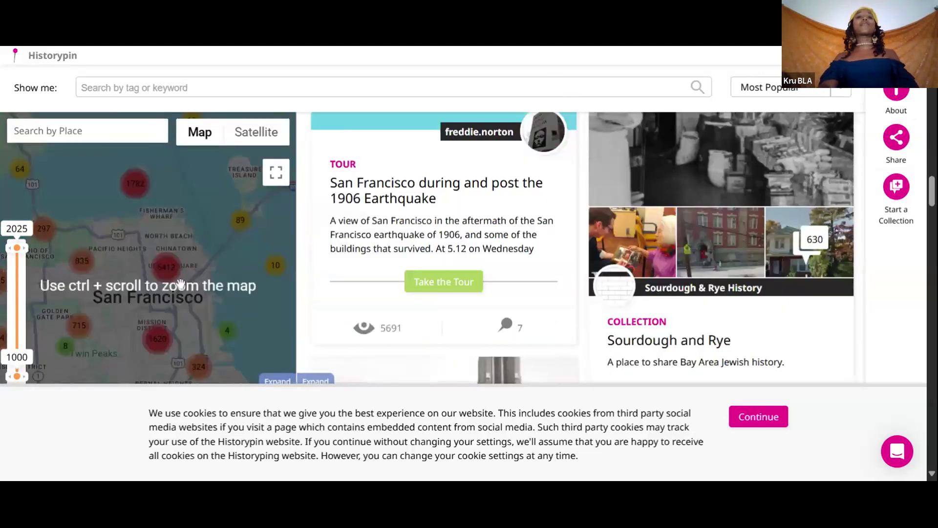
pyautogui.scroll(-15, 524, 313)
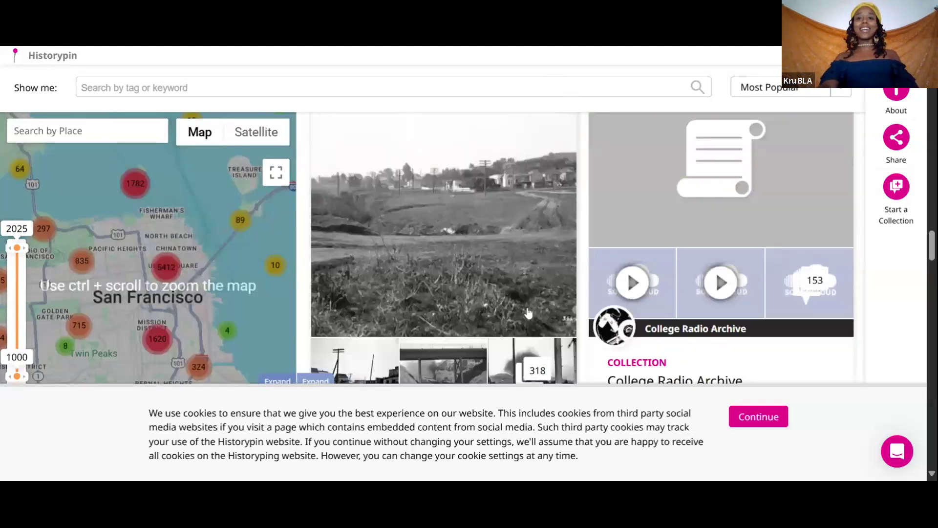
pyautogui.scroll(-4, 528, 314)
pyautogui.scroll(-15, 528, 313)
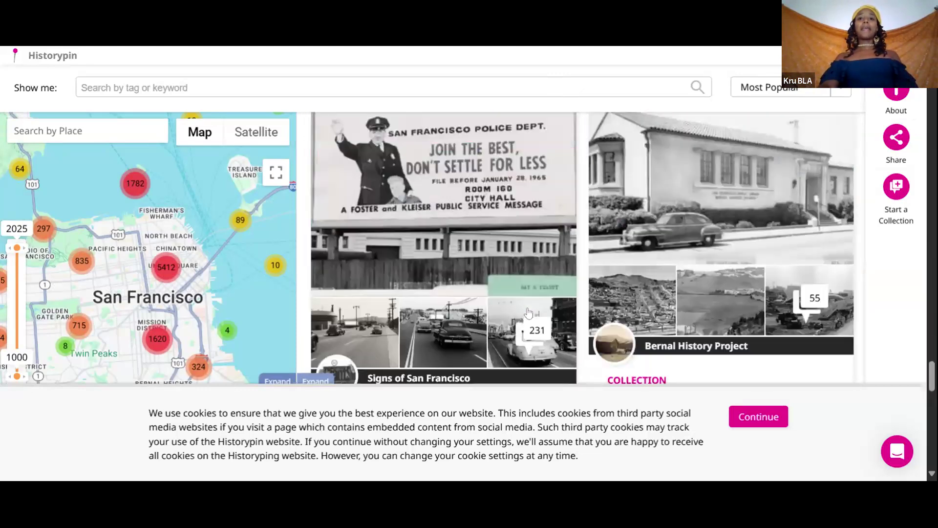
pyautogui.scroll(-15, 528, 314)
pyautogui.scroll(6, 528, 313)
pyautogui.click(188, 87)
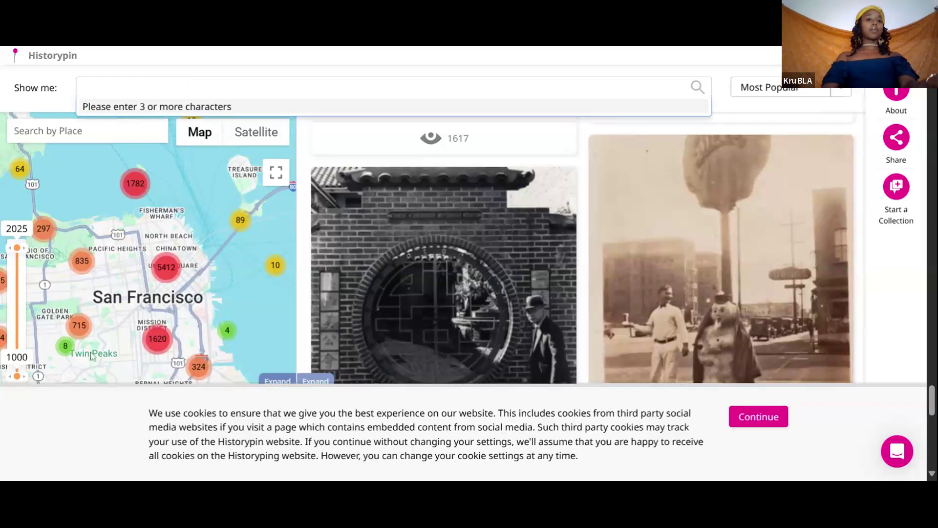
pyautogui.click(50, 428)
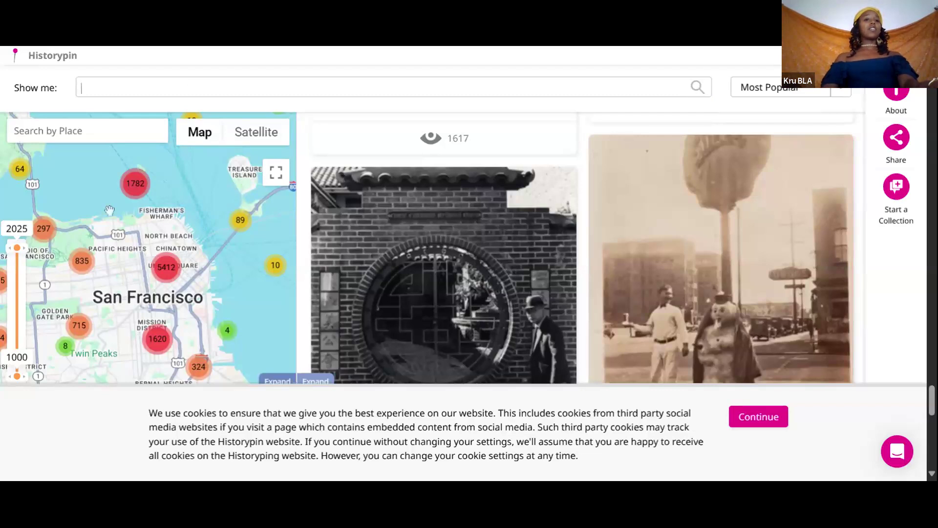
# Step: Expand the map to full screen and survey the pins from California across the Southwest into northern Mexico and back
pyautogui.click(275, 173)
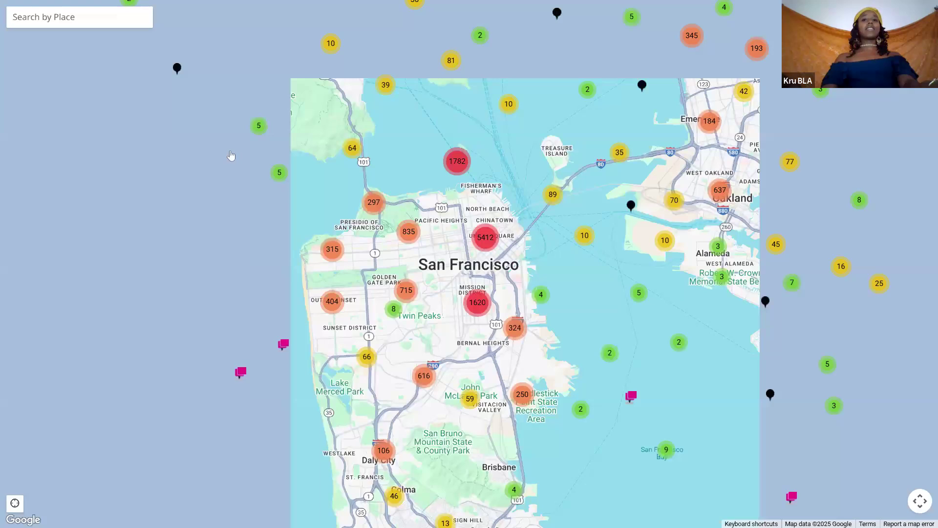
pyautogui.scroll(-3, 667, 266)
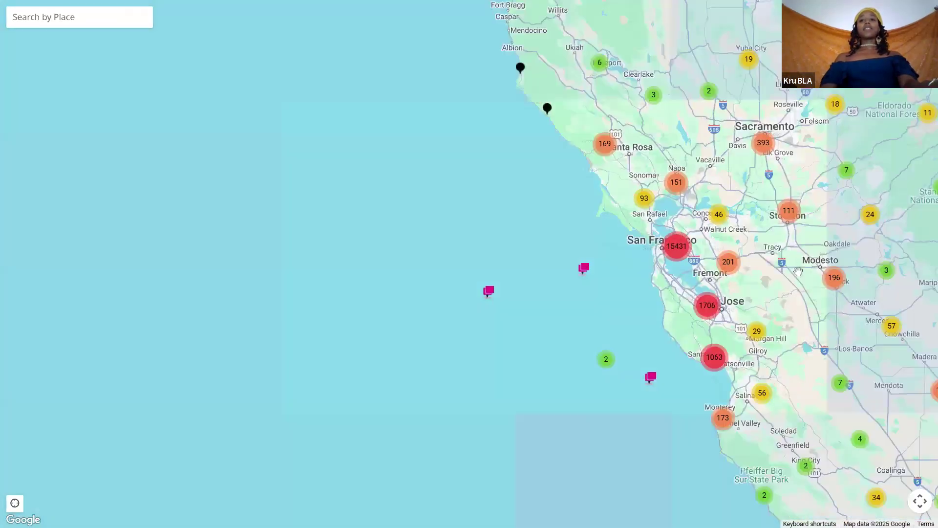
pyautogui.moveTo(798, 271); pyautogui.dragTo(242, 83)
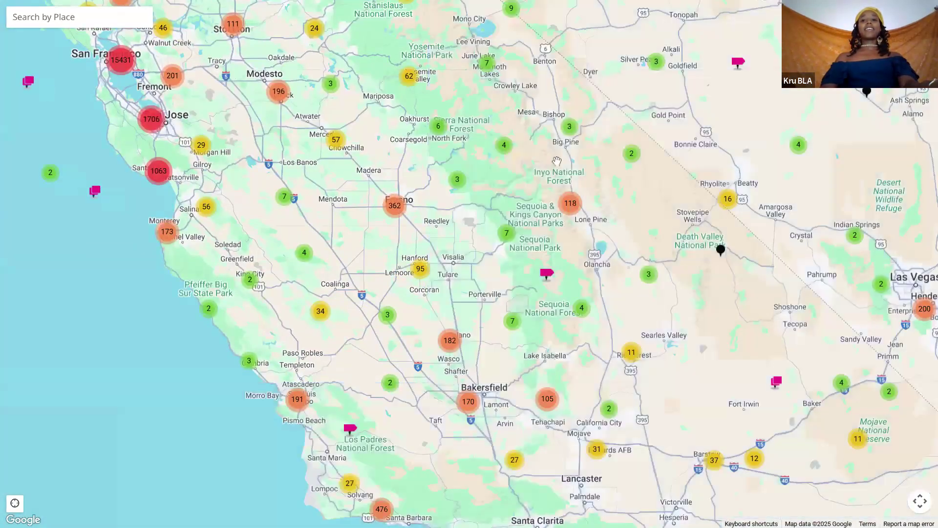
pyautogui.moveTo(559, 169); pyautogui.dragTo(280, 2)
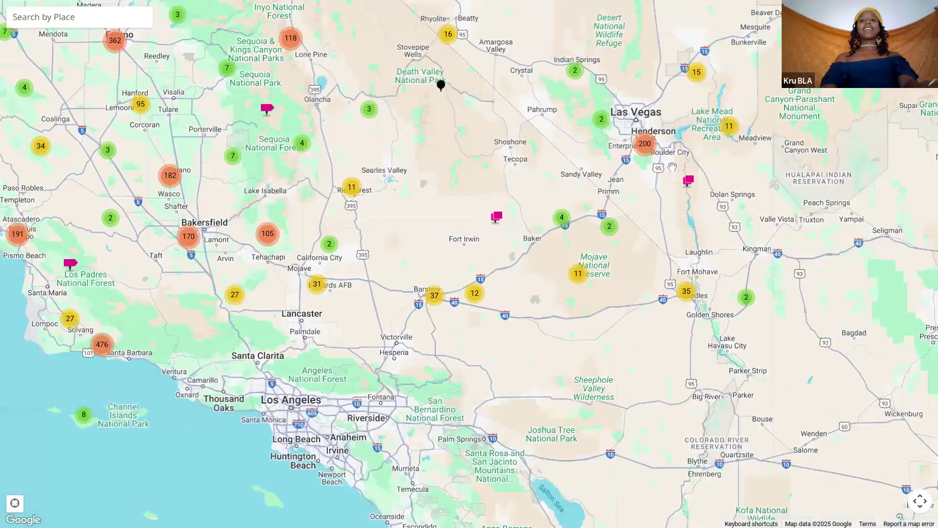
pyautogui.moveTo(732, 352); pyautogui.dragTo(222, 113)
pyautogui.moveTo(537, 342); pyautogui.dragTo(406, 196)
pyautogui.moveTo(611, 374); pyautogui.dragTo(479, 297)
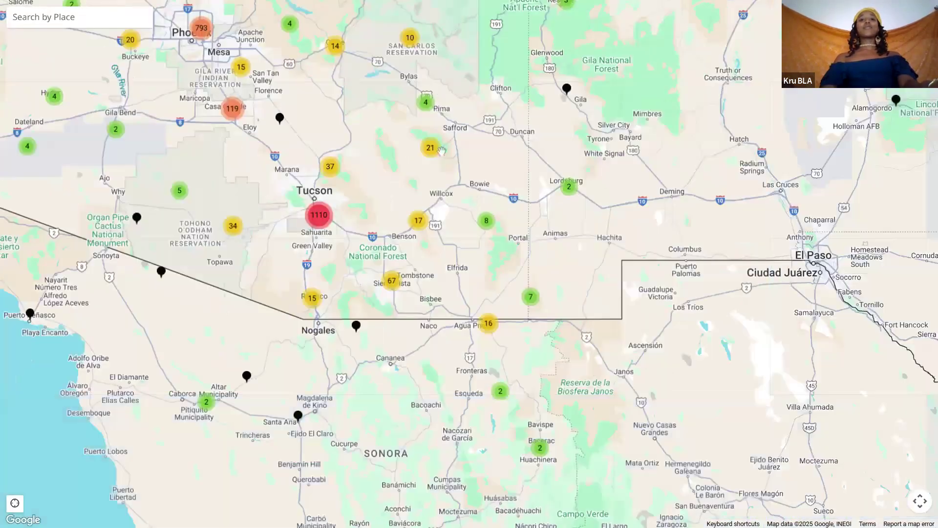
pyautogui.scroll(1, 479, 297)
pyautogui.scroll(-1, 480, 296)
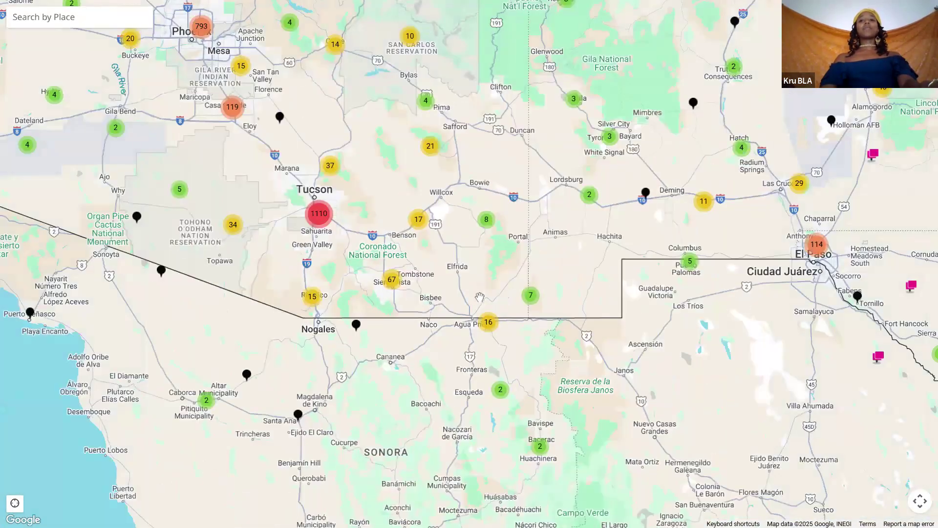
pyautogui.moveTo(479, 297); pyautogui.dragTo(205, 39)
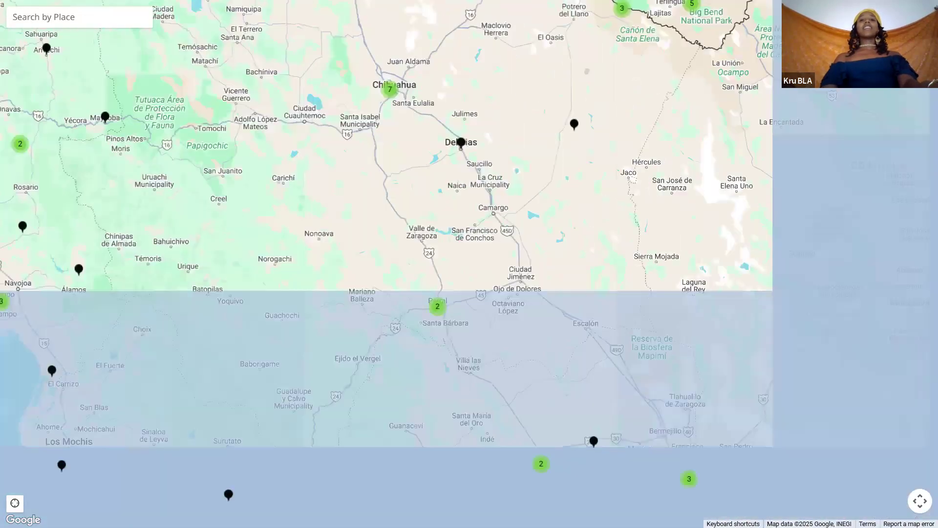
pyautogui.moveTo(98, 73); pyautogui.dragTo(537, 439)
pyautogui.moveTo(122, 122); pyautogui.dragTo(791, 391)
pyautogui.moveTo(342, 196); pyautogui.dragTo(606, 520)
pyautogui.moveTo(577, 237); pyautogui.dragTo(550, 334)
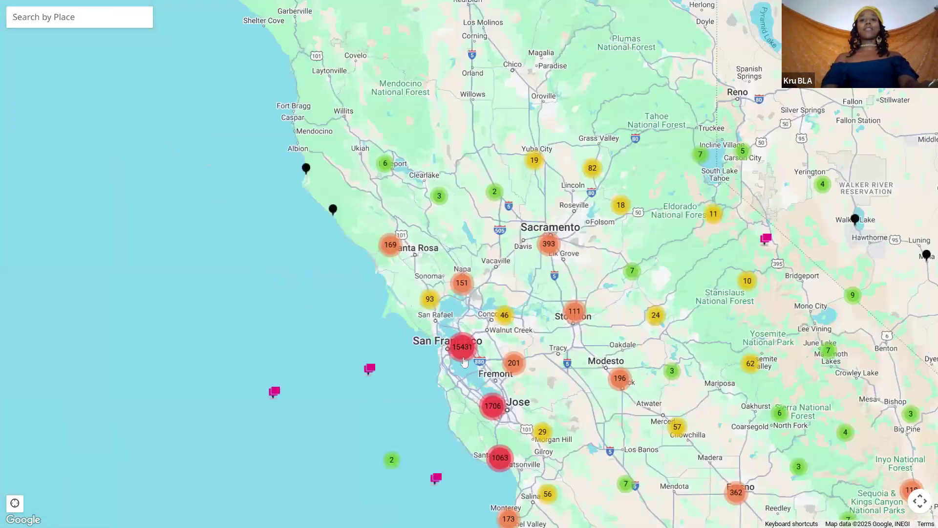
# Step: Examine the pin clusters around San Francisco at closer range, then return from the full-screen map to the gallery page
pyautogui.scroll(2, 466, 351)
pyautogui.scroll(3, 442, 288)
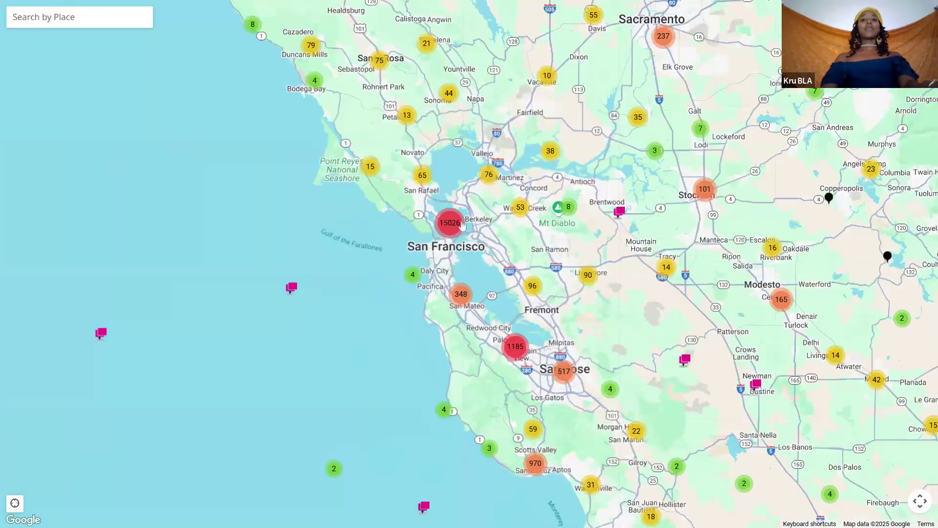
pyautogui.scroll(2, 442, 288)
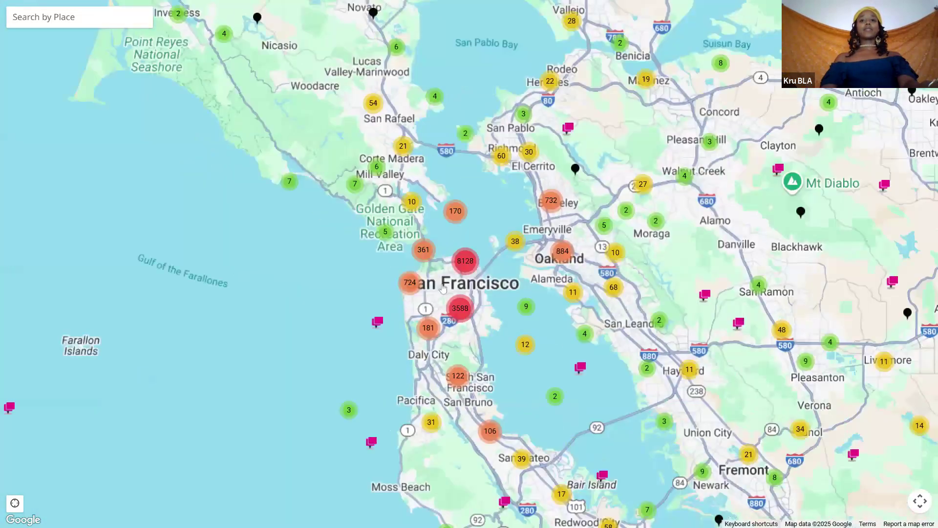
pyautogui.scroll(1, 466, 265)
pyautogui.scroll(1, 466, 267)
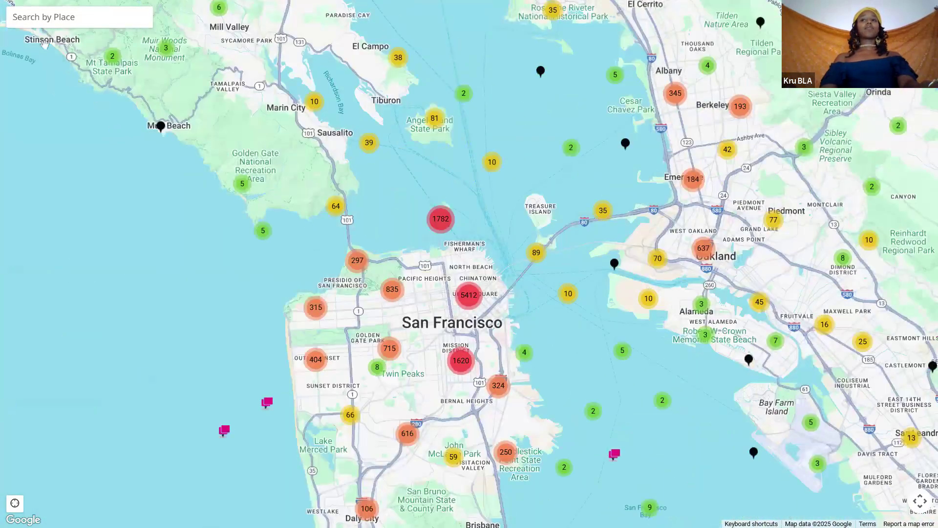
pyautogui.scroll(2, 473, 236)
pyautogui.scroll(-2, 473, 236)
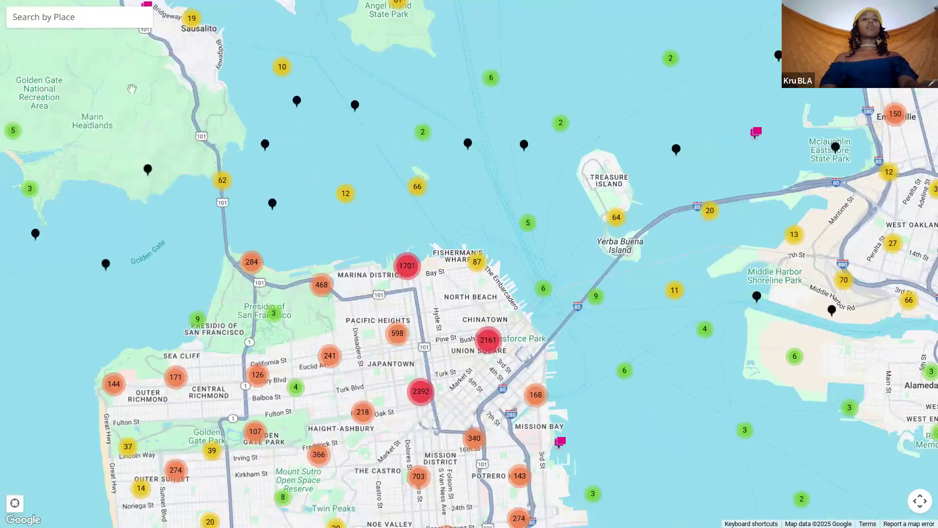
pyautogui.scroll(2, 439, 254)
pyautogui.scroll(-1, 409, 276)
pyautogui.moveTo(410, 276); pyautogui.dragTo(483, 265)
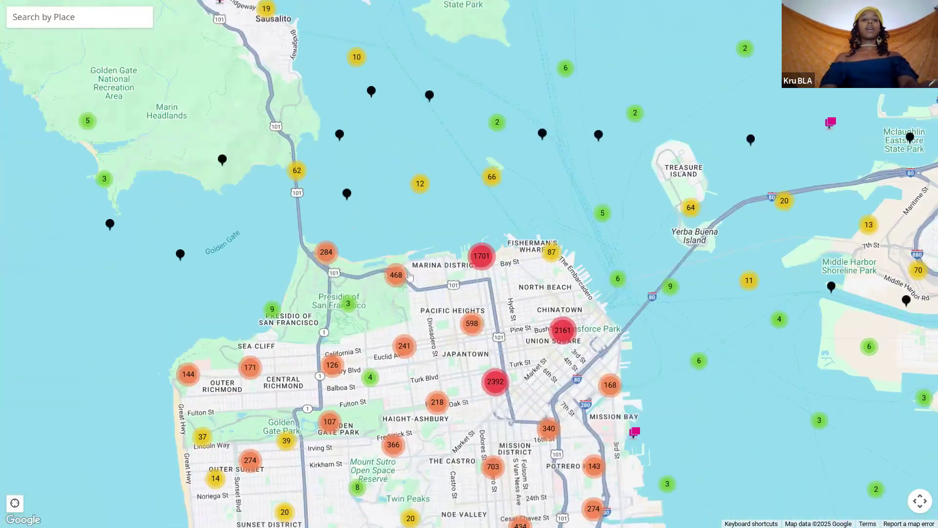
pyautogui.scroll(-1, 904, 169)
pyautogui.scroll(1, 904, 169)
pyautogui.scroll(-1, 905, 169)
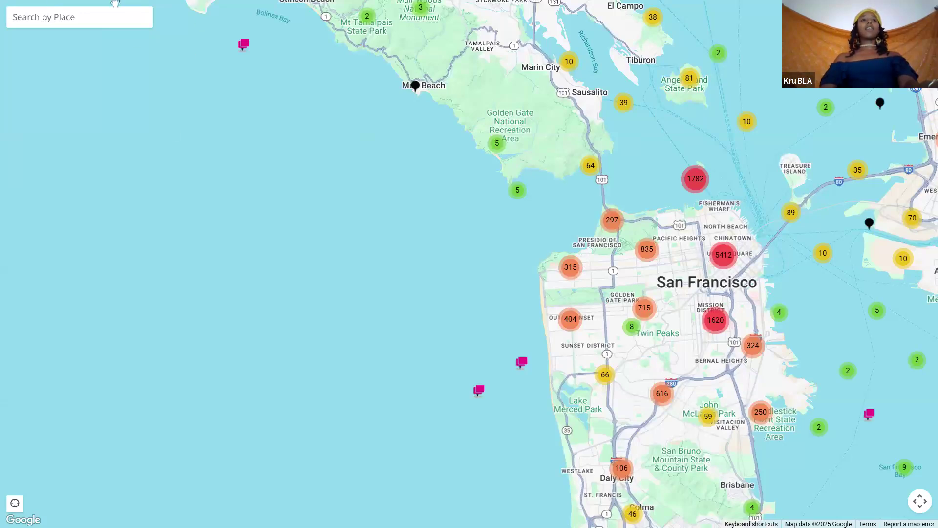
pyautogui.press('Escape')
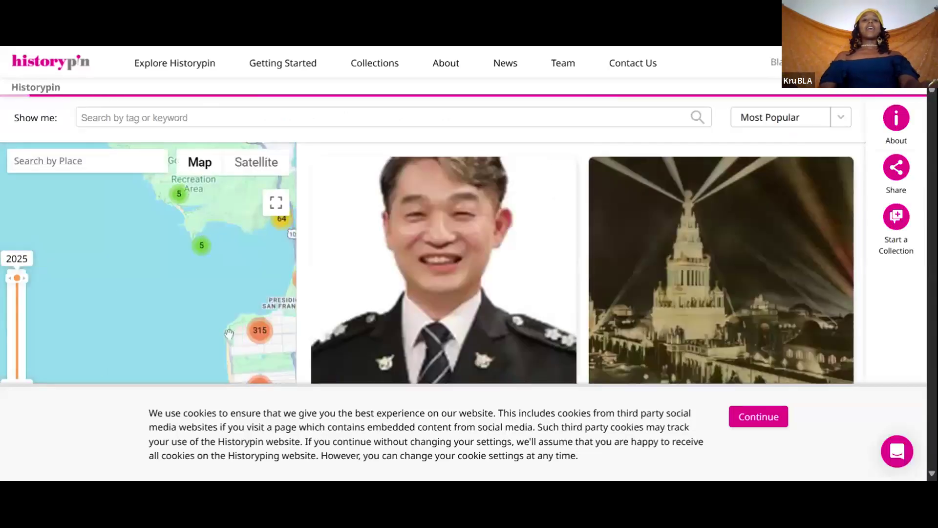
# Step: Look through the collections listed for the Marin Headlands and Golden Gate map area
pyautogui.scroll(2, 153, 313)
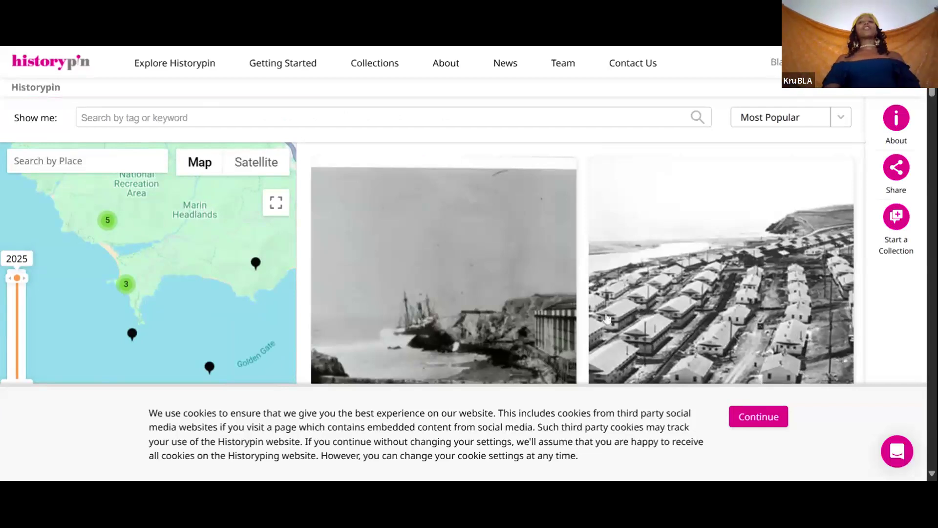
pyautogui.scroll(-10, 605, 318)
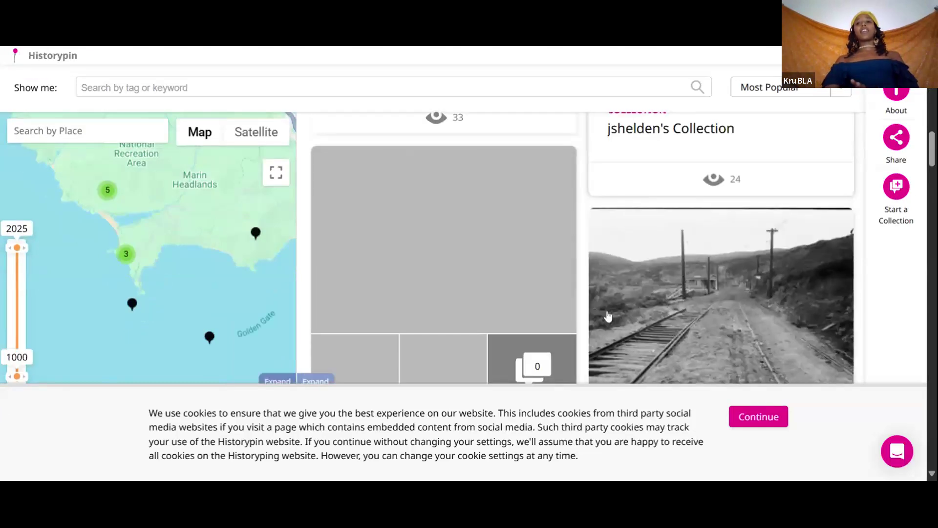
pyautogui.scroll(1, 247, 237)
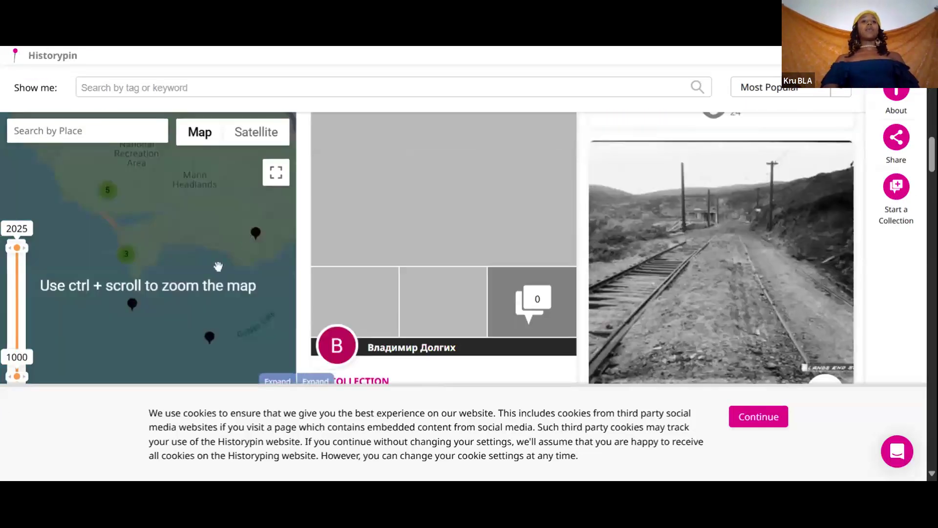
pyautogui.scroll(3, 230, 258)
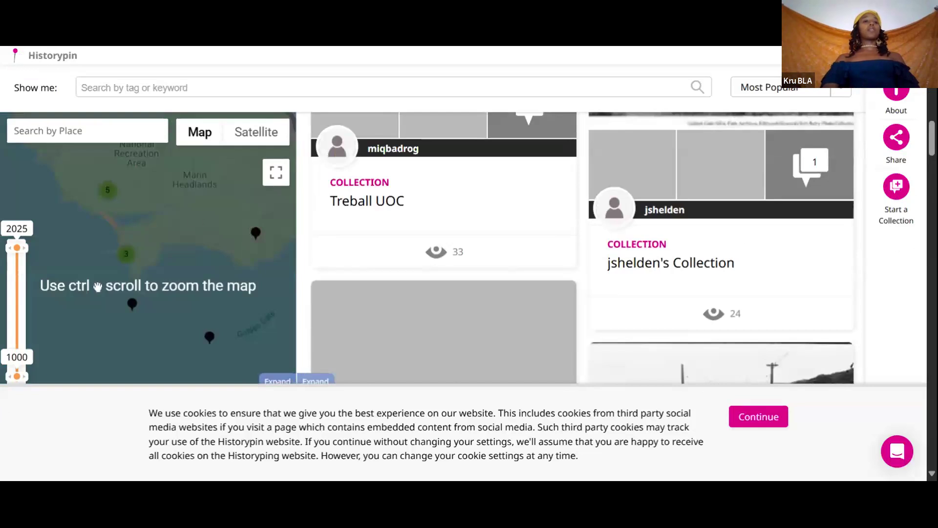
pyautogui.scroll(-3, 124, 236)
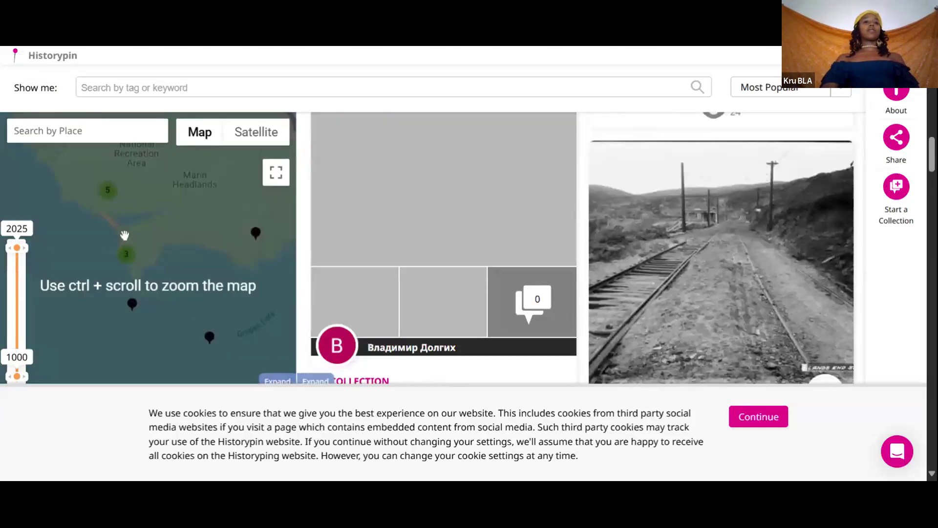
pyautogui.scroll(3, 125, 235)
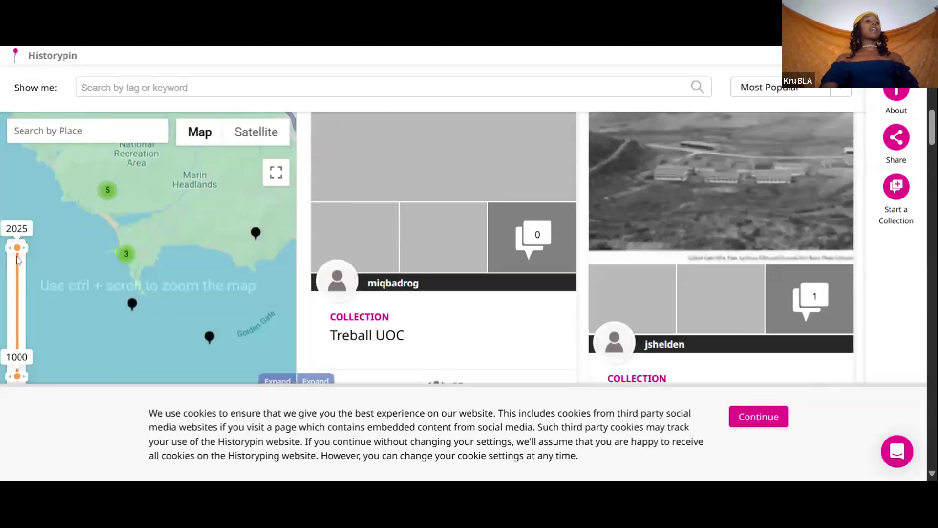
# Step: Limit the map timeline to the years 1000 to 1835 and view the collections for that period
pyautogui.click(18, 251)
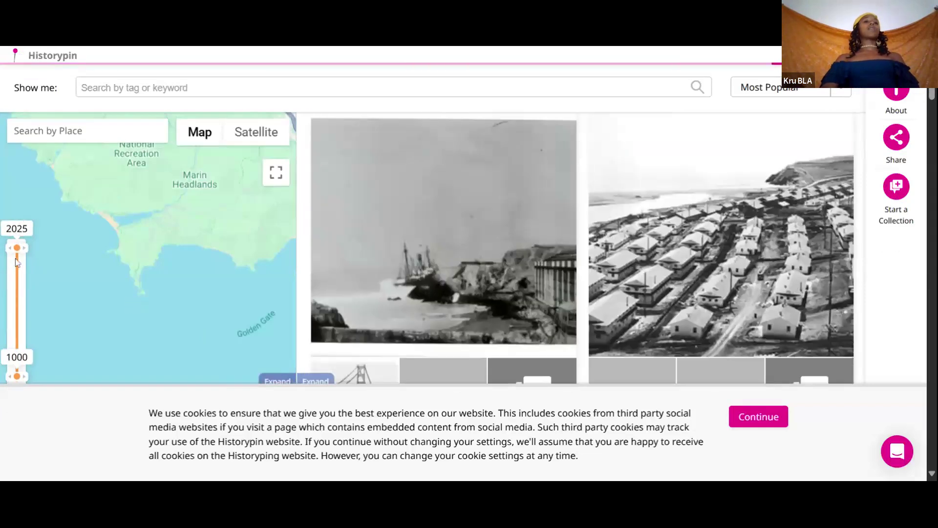
pyautogui.moveTo(16, 247); pyautogui.dragTo(13, 287)
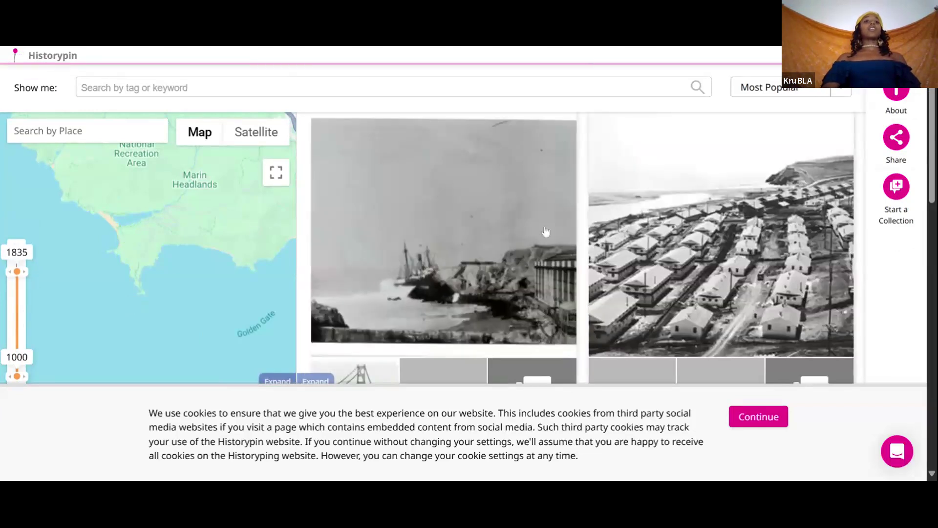
pyautogui.scroll(-3, 220, 243)
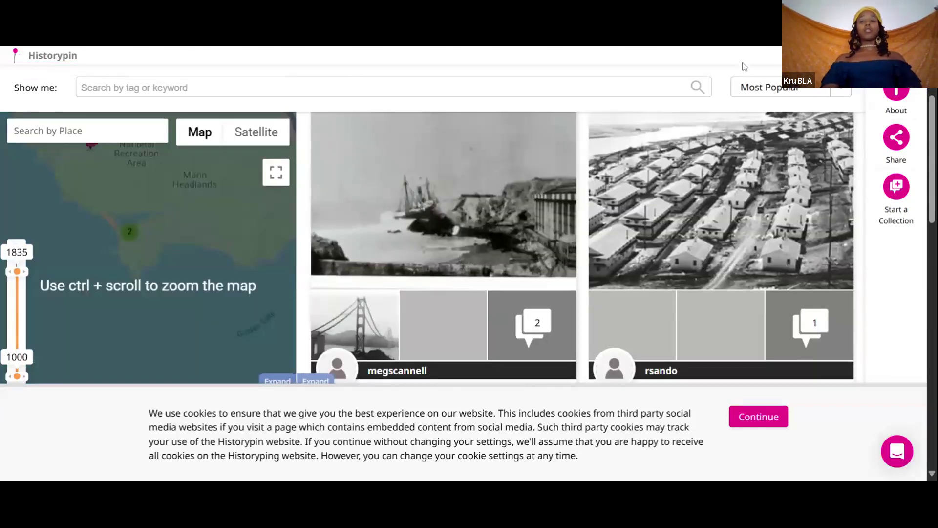
# Step: Dismiss the cookie notice, and switch to the gallery-only view and back to the split gallery and map view
pyautogui.click(758, 417)
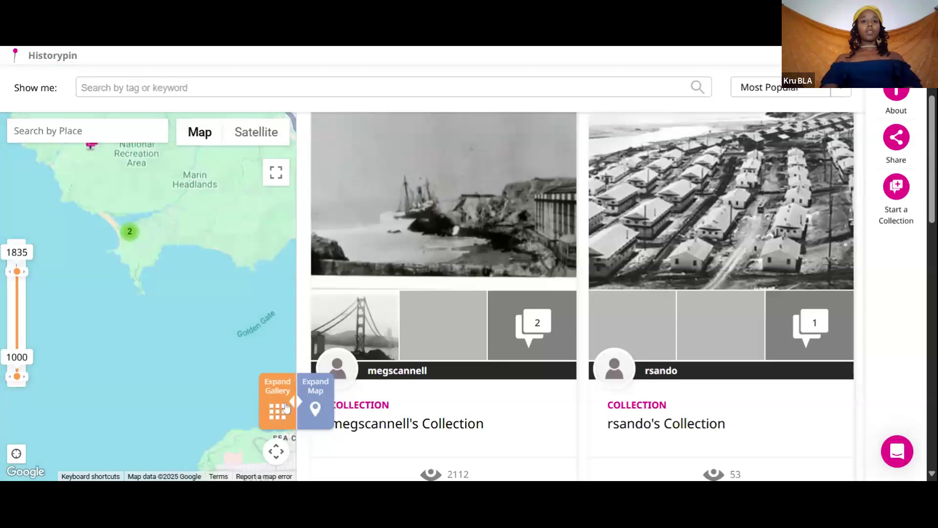
pyautogui.click(284, 426)
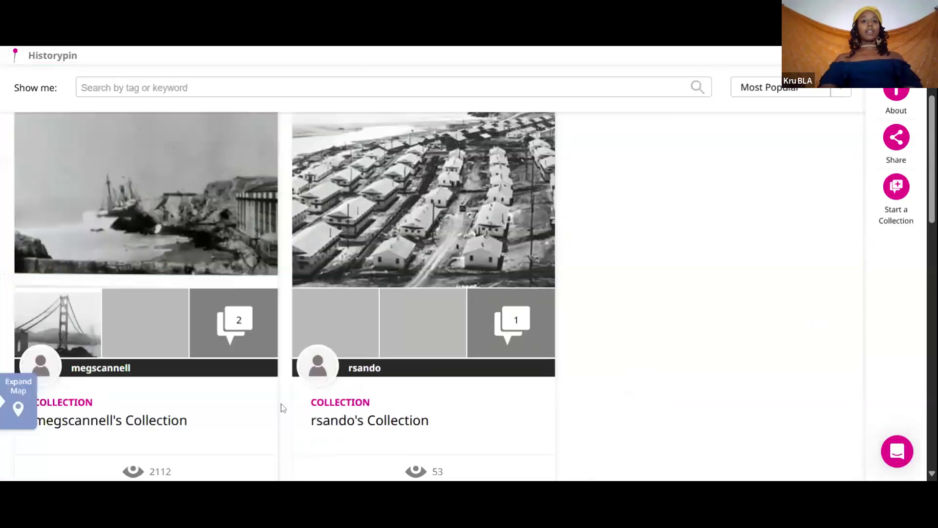
pyautogui.click(16, 408)
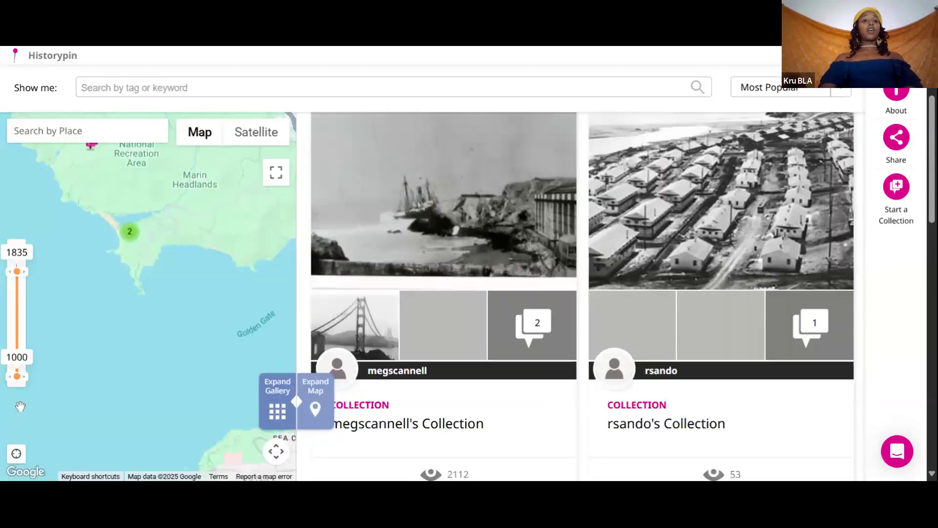
# Step: Expand the map to full width and survey the pins from the Golden Gate across San Francisco Bay to Oakland
pyautogui.click(317, 406)
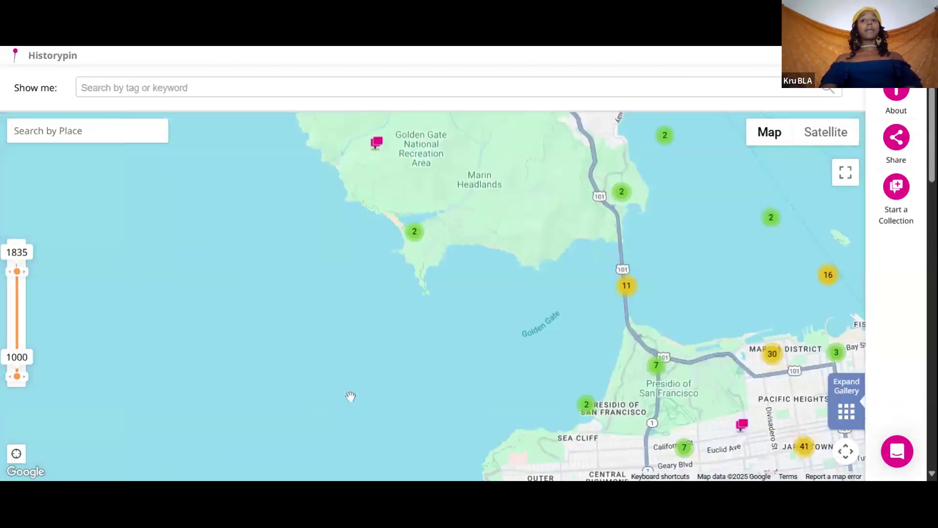
pyautogui.scroll(-3, 488, 361)
pyautogui.scroll(3, 624, 327)
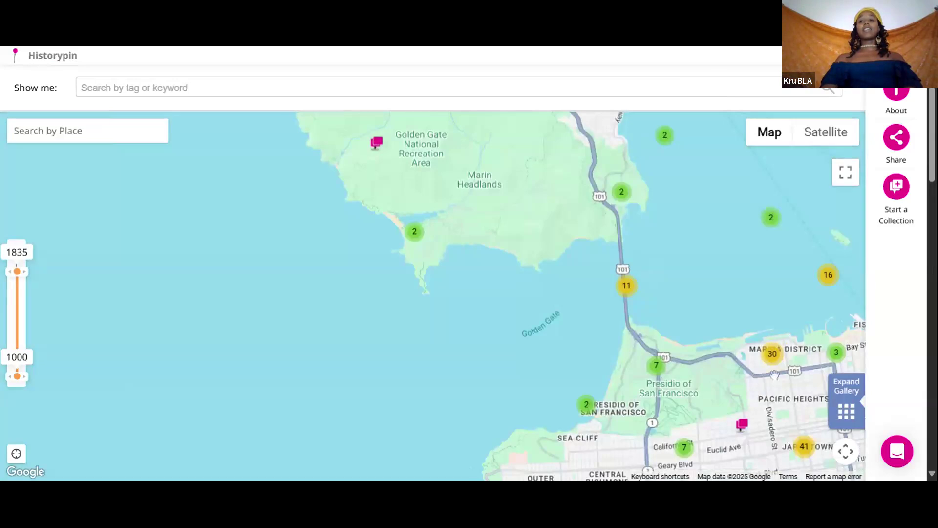
pyautogui.moveTo(774, 376); pyautogui.dragTo(650, 151)
pyautogui.moveTo(816, 398)
pyautogui.mouseDown()
pyautogui.moveTo(623, 254)
pyautogui.moveTo(603, 255)
pyautogui.moveTo(360, 383)
pyautogui.mouseUp()
pyautogui.moveTo(334, 232); pyautogui.dragTo(320, 361)
pyautogui.moveTo(639, 257); pyautogui.dragTo(350, 330)
pyautogui.moveTo(566, 265); pyautogui.dragTo(474, 285)
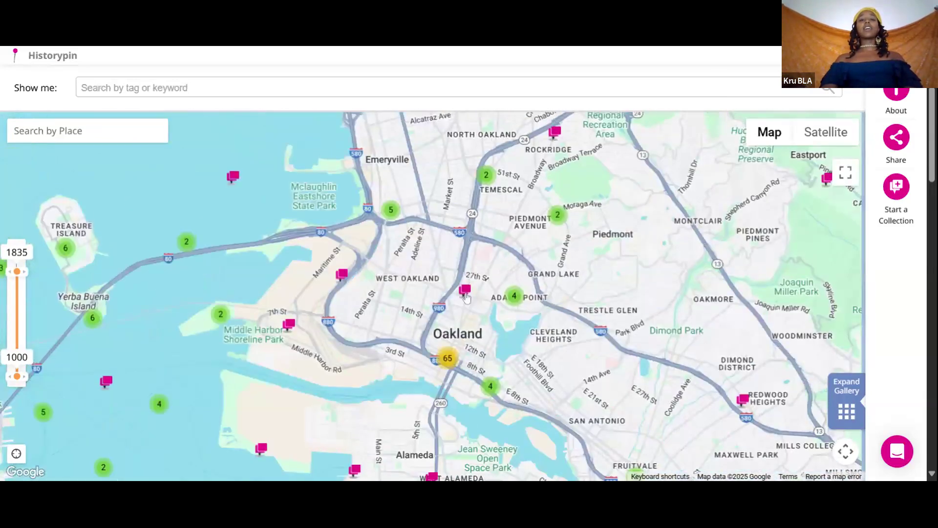
# Step: Return to the split view and look through the collections listed for the Oakland map area
pyautogui.click(846, 393)
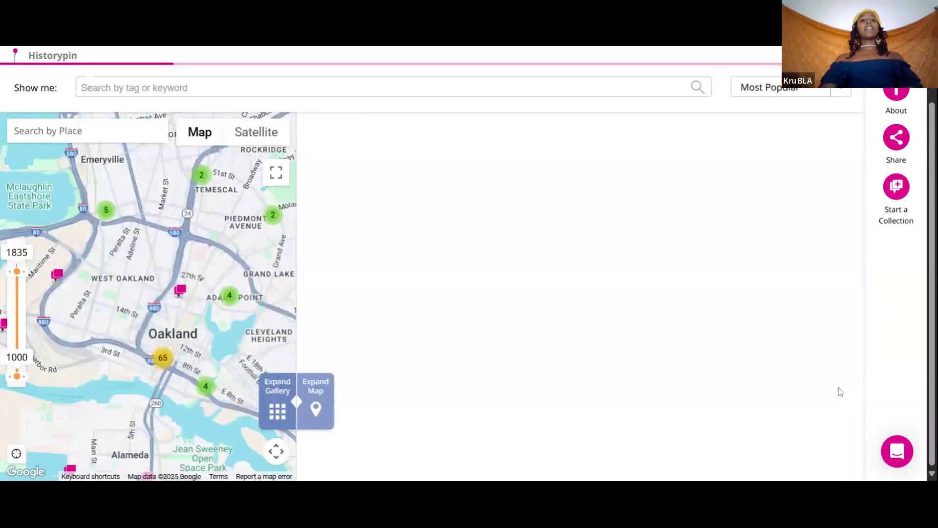
pyautogui.scroll(-11, 492, 273)
pyautogui.scroll(9, 488, 290)
pyautogui.scroll(5, 488, 289)
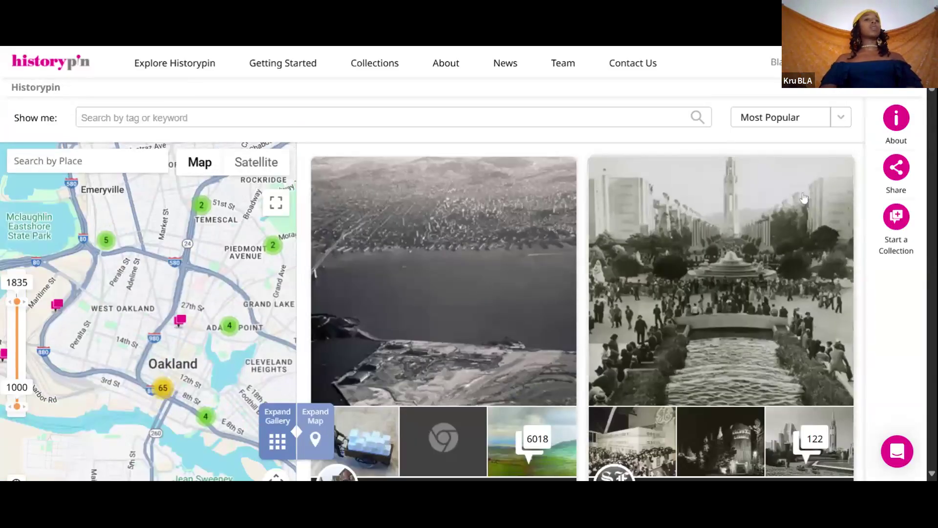
# Step: Open the form for starting a collection and activate its name field
pyautogui.click(897, 220)
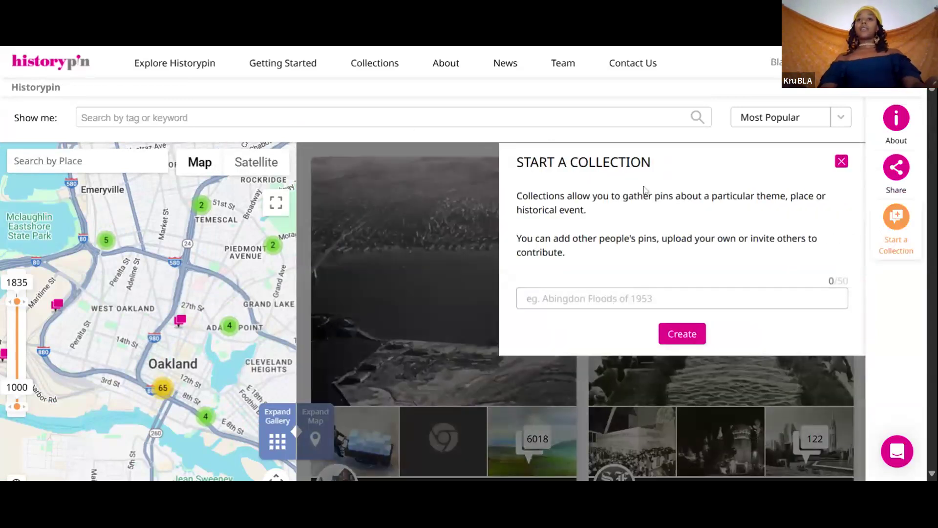
pyautogui.click(547, 298)
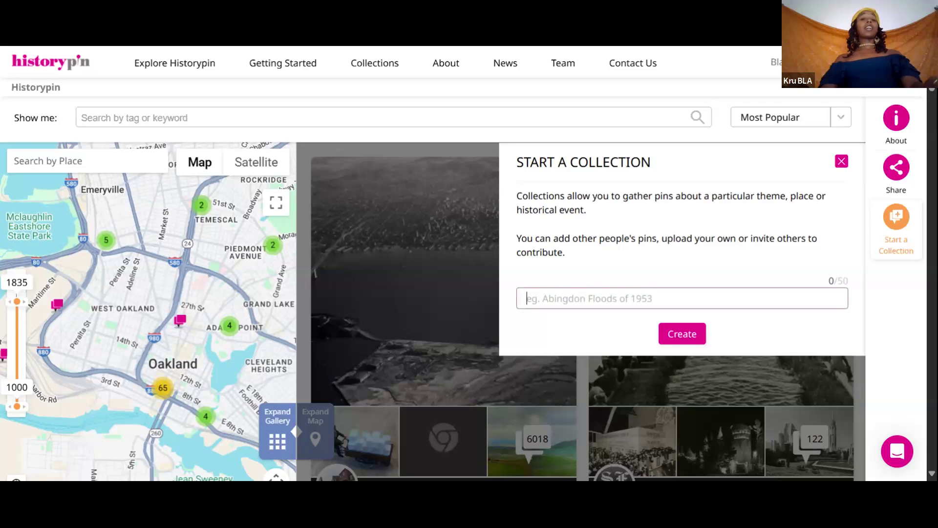
# Step: Open the Black Lesbian Archives profile and look through the collections it has created
pyautogui.moveTo(779, 62)
pyautogui.click(802, 90)
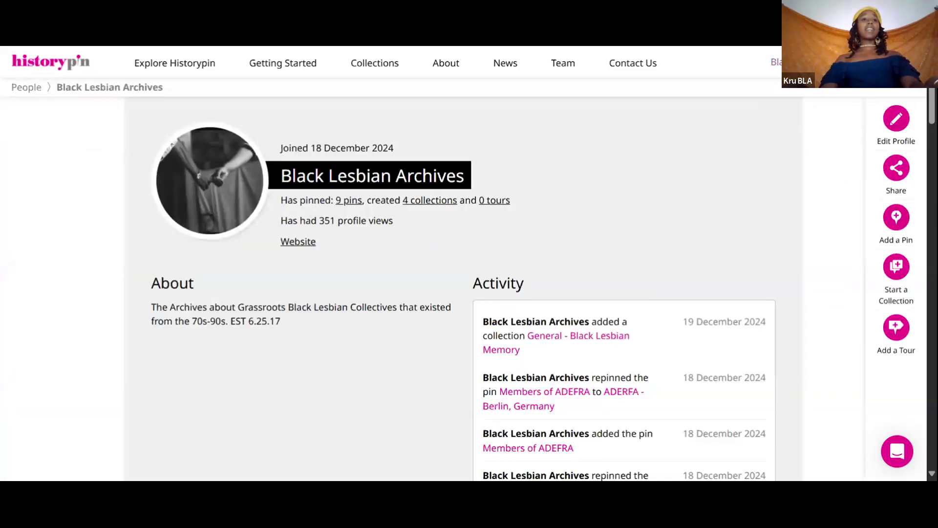
pyautogui.scroll(-10, 306, 218)
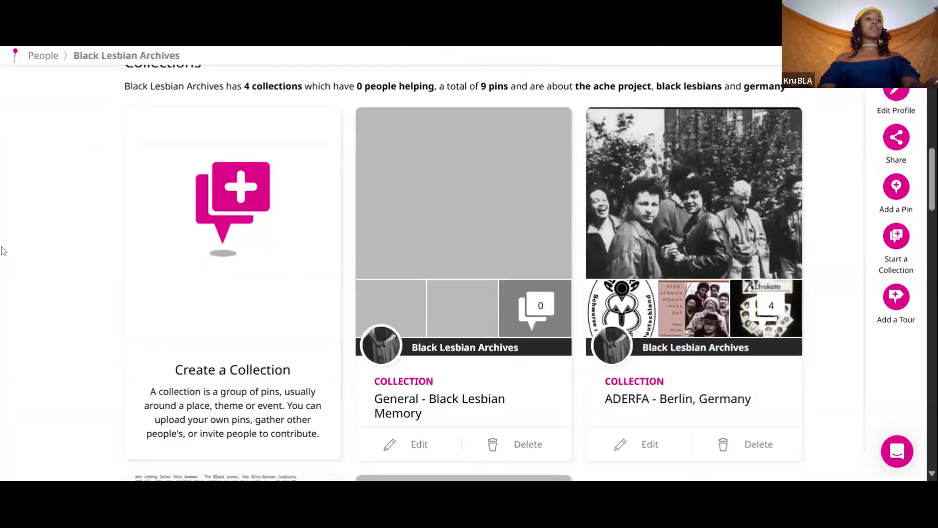
pyautogui.moveTo(1, 250); pyautogui.dragTo(296, 250)
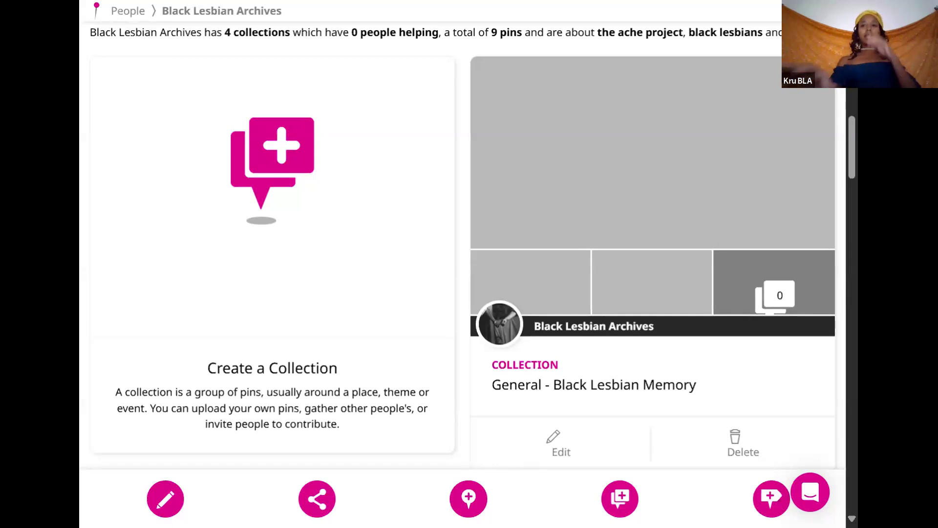
pyautogui.scroll(-10, 505, 172)
pyautogui.scroll(-2, 505, 172)
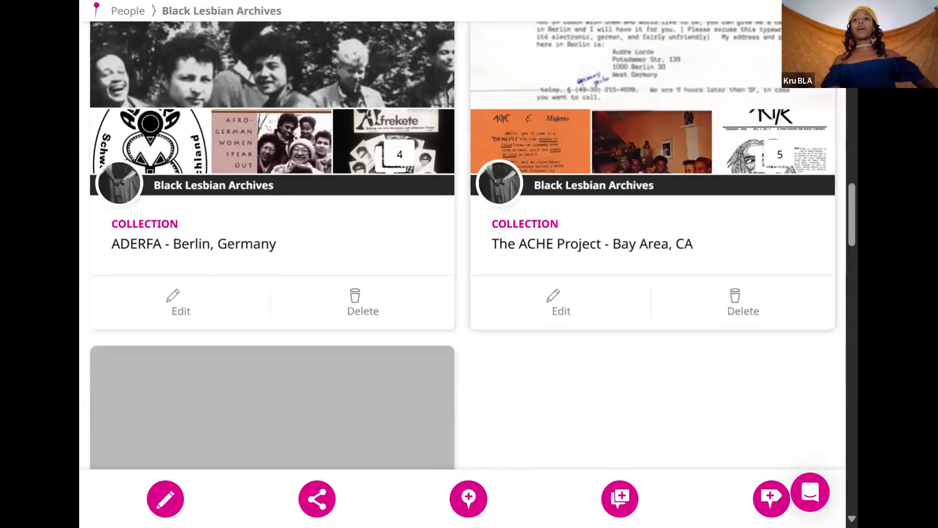
# Step: Open the collection "The ACHE Project - Bay Area, CA" and look through all of its pins
pyautogui.click(592, 243)
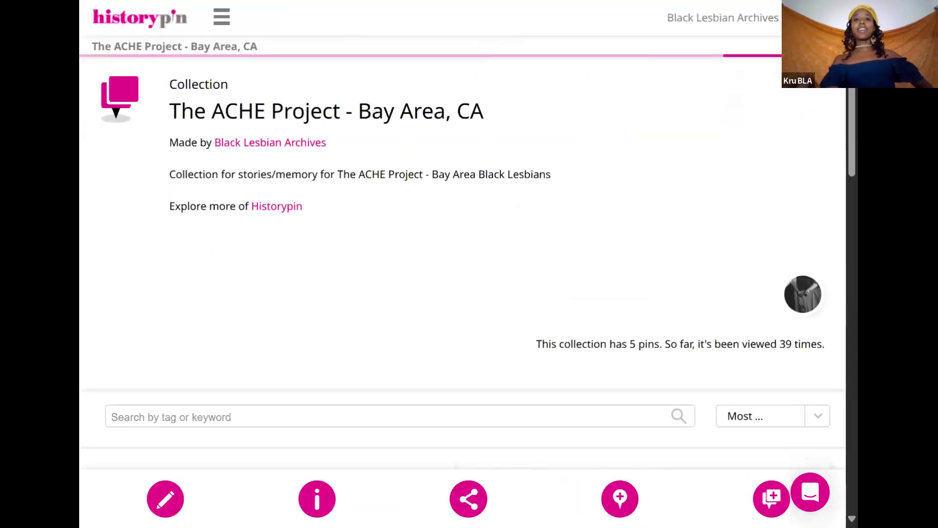
pyautogui.moveTo(79, 254); pyautogui.dragTo(0, 254)
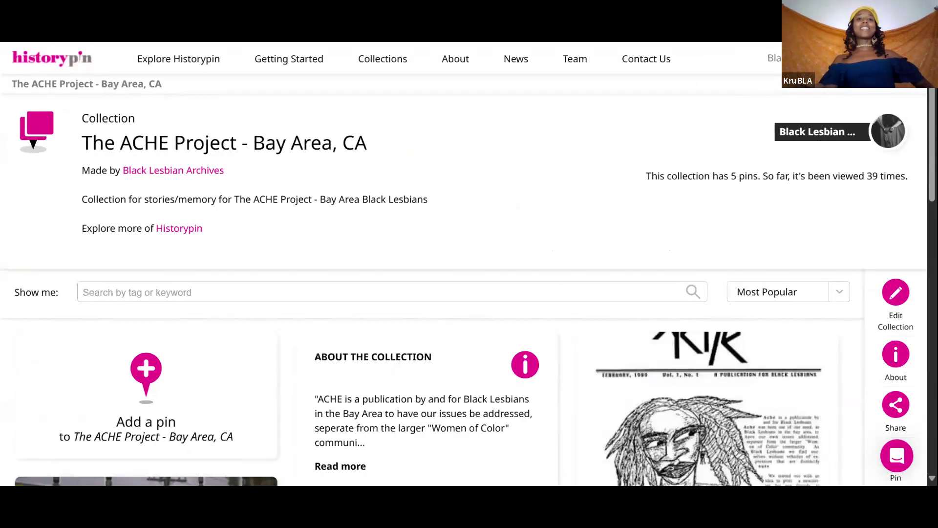
pyautogui.scroll(-7, 488, 264)
pyautogui.scroll(7, 542, 293)
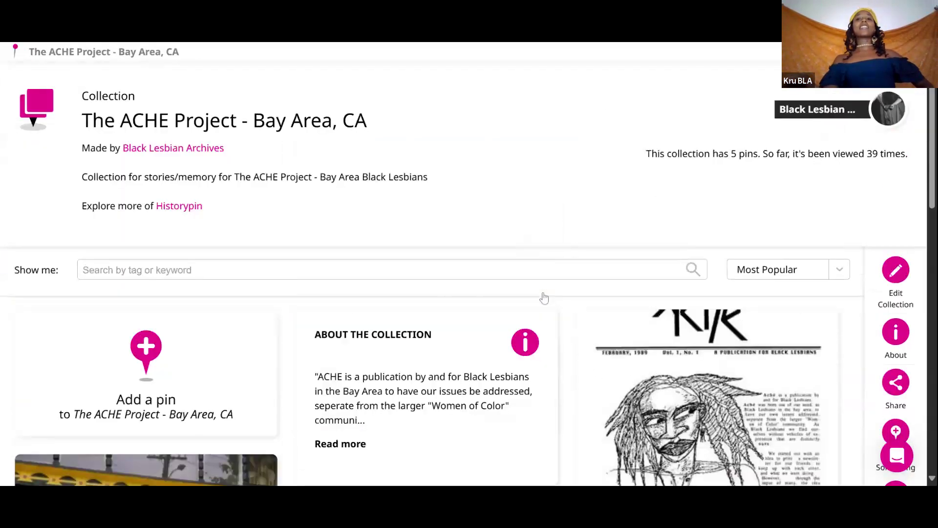
pyautogui.scroll(-11, 543, 297)
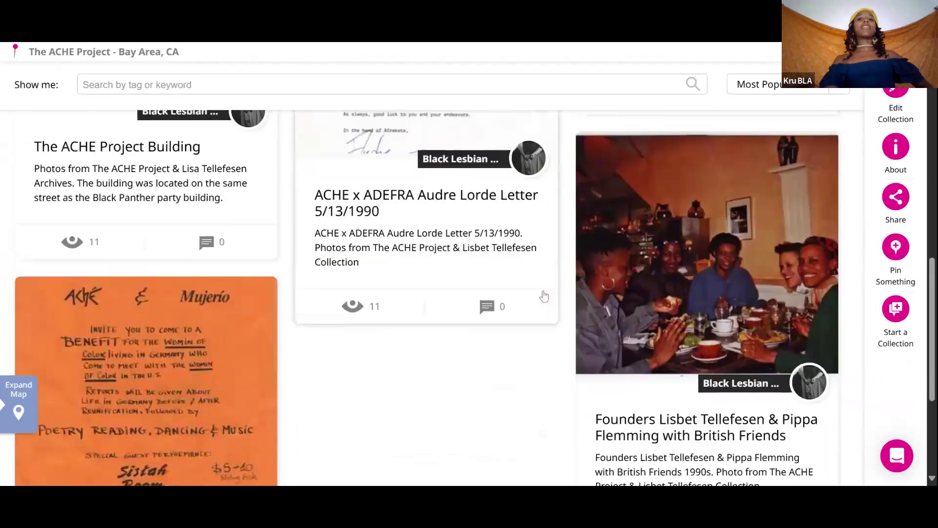
pyautogui.scroll(-3, 544, 296)
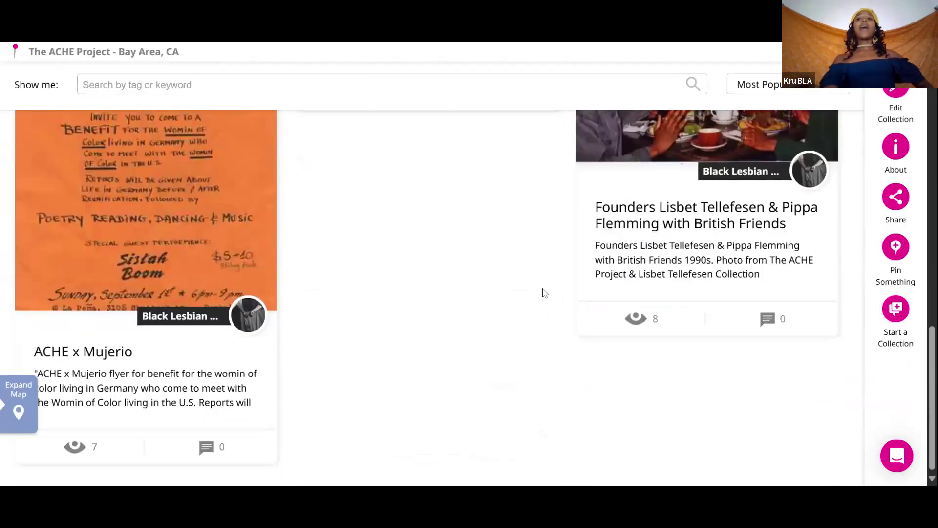
pyautogui.scroll(-8, 544, 293)
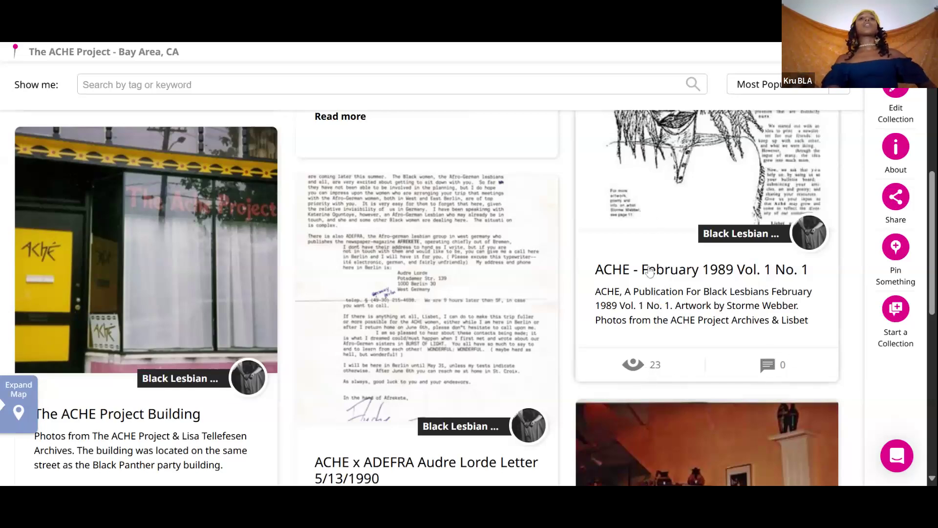
# Step: Open the pin "ACHE - February 1989 Vol. 1 No. 1" and examine its image, description, date, location and comment section
pyautogui.scroll(3, 656, 223)
pyautogui.click(749, 300)
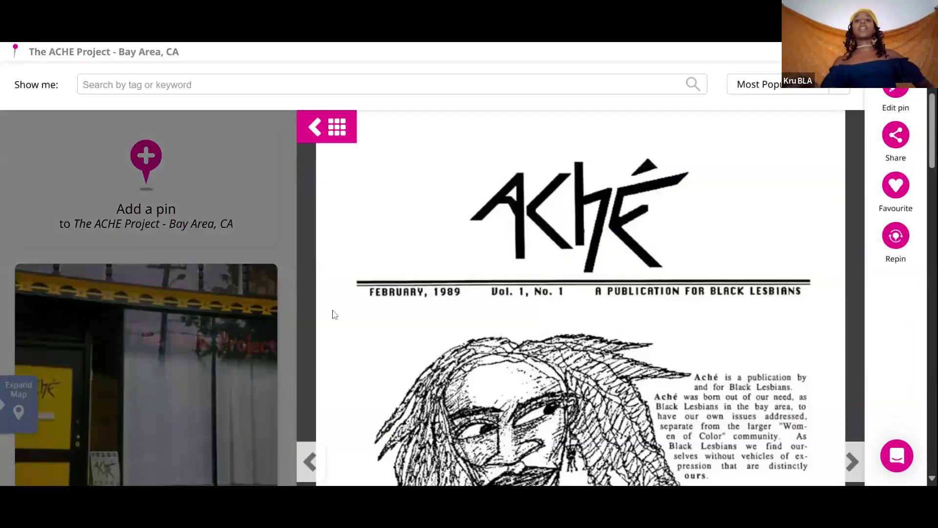
pyautogui.scroll(-5, 440, 327)
pyautogui.scroll(4, 537, 293)
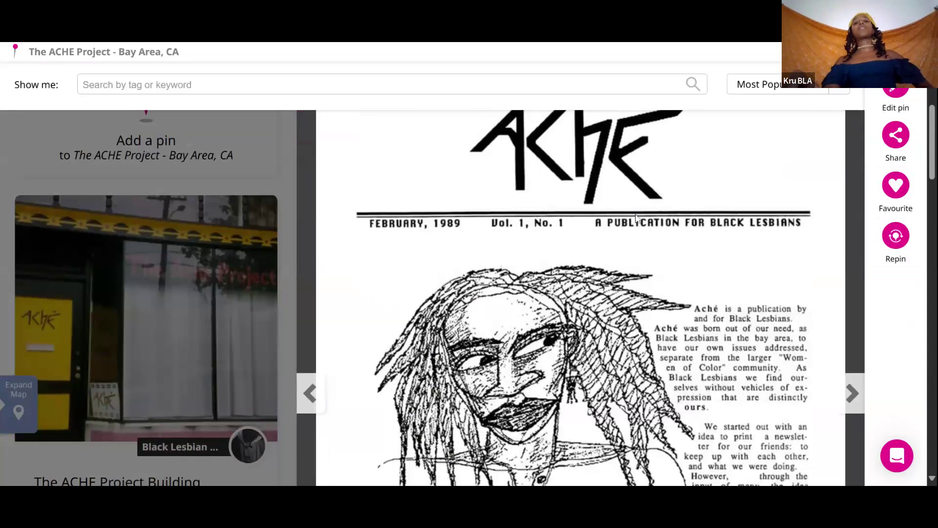
pyautogui.scroll(-10, 635, 218)
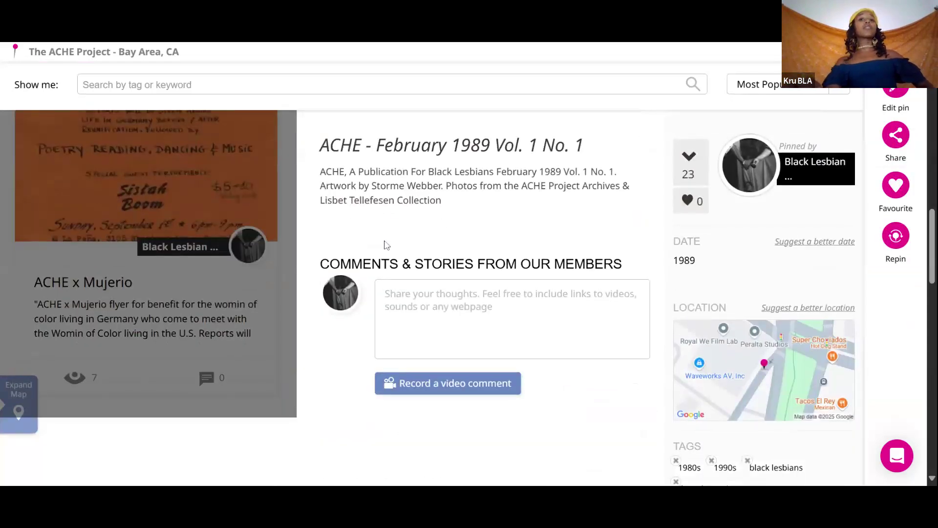
# Step: Draft the comment "Omg I love this so much I was" on the ACHE February 1989 pin
pyautogui.click(567, 292)
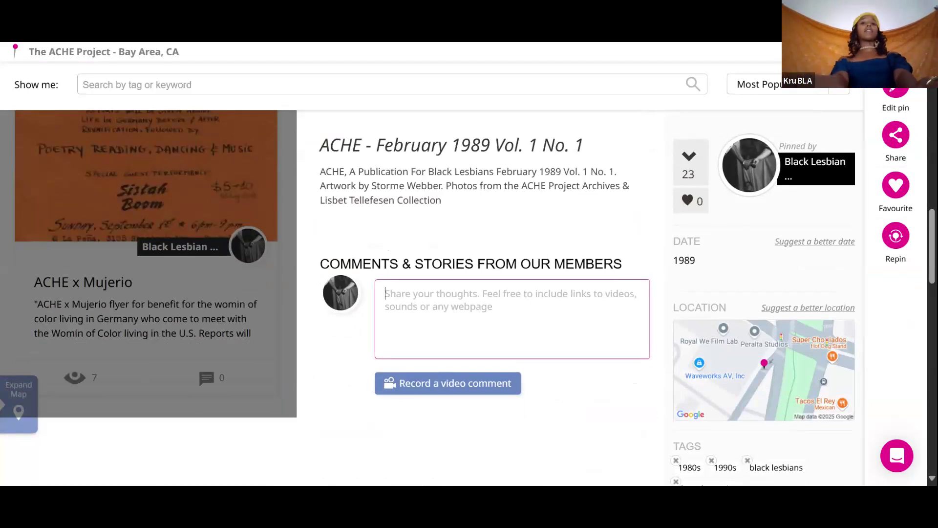
pyautogui.write('Omg I love this so')
pyautogui.write('uc')
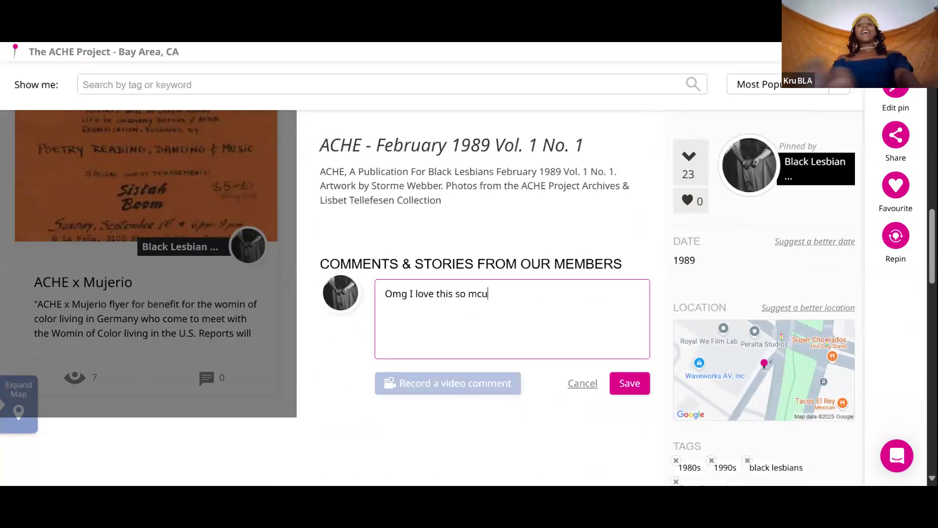
pyautogui.press('BackSpace')
pyautogui.press('BackSpace')
pyautogui.write('uc')
pyautogui.press('BackSpace')
pyautogui.press('BackSpace')
pyautogui.write('uch I waj')
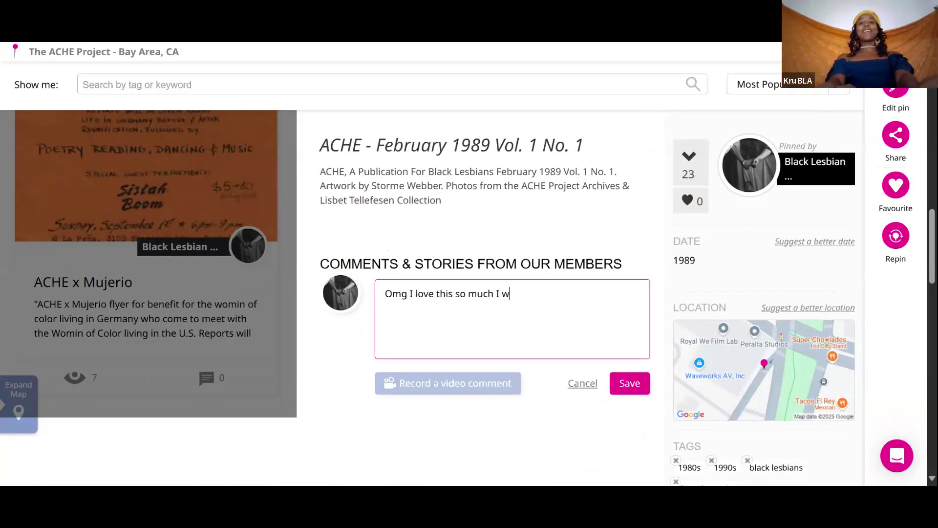
pyautogui.press('BackSpace')
pyautogui.write('s')
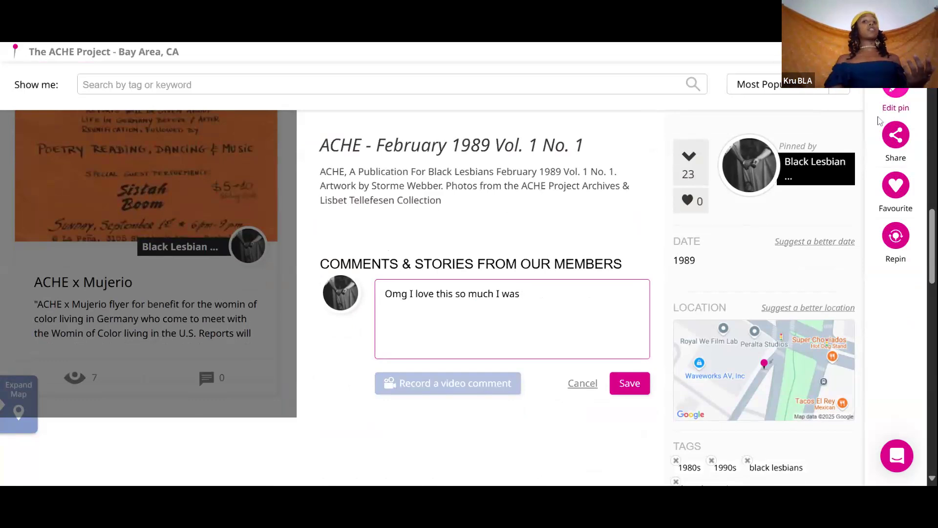
# Step: Clear the draft comment on the pin and leave the comment field
pyautogui.hotkey('ctrl', 'a')
pyautogui.press('BackSpace')
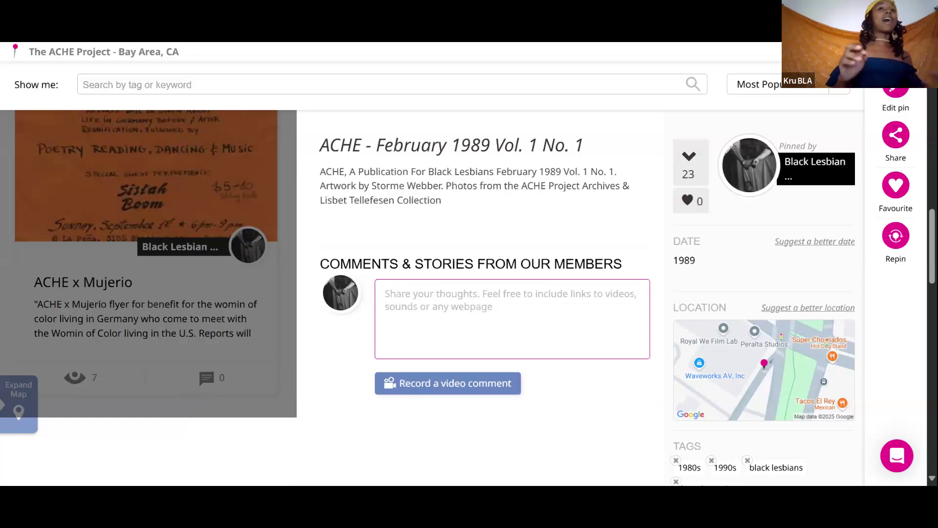
pyautogui.click(0, 174)
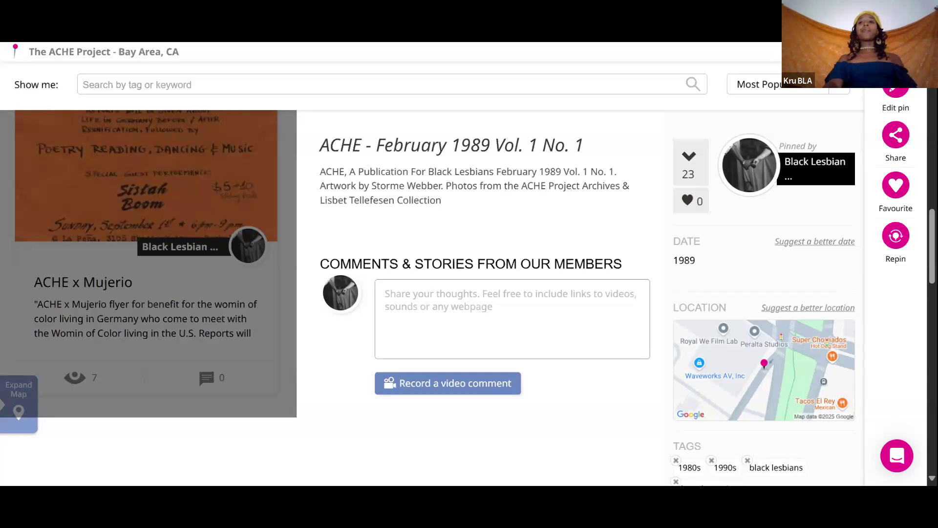
# Step: Go to the neighbouring ACHE x Mujerio flyer pin, examine it, and return to the collection's gallery
pyautogui.scroll(15, 205, 287)
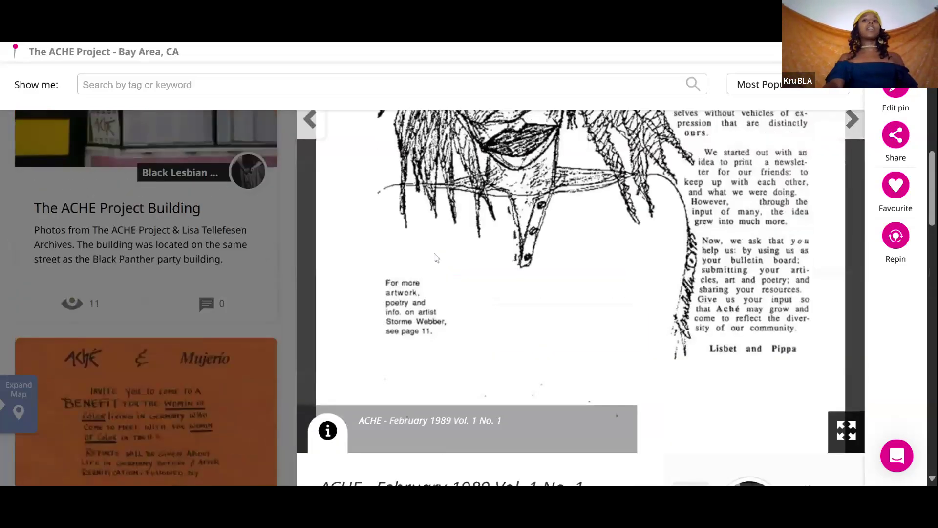
pyautogui.click(309, 393)
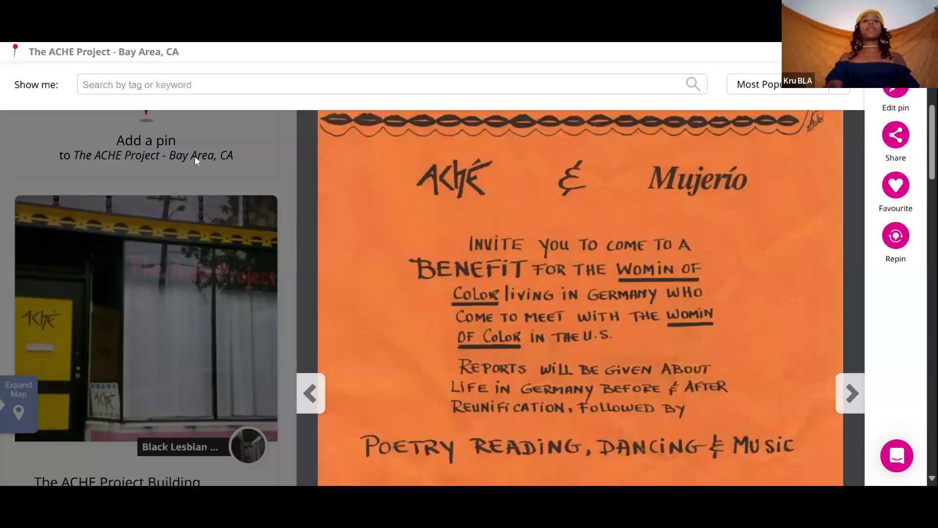
pyautogui.scroll(5, 195, 159)
pyautogui.scroll(-6, 177, 220)
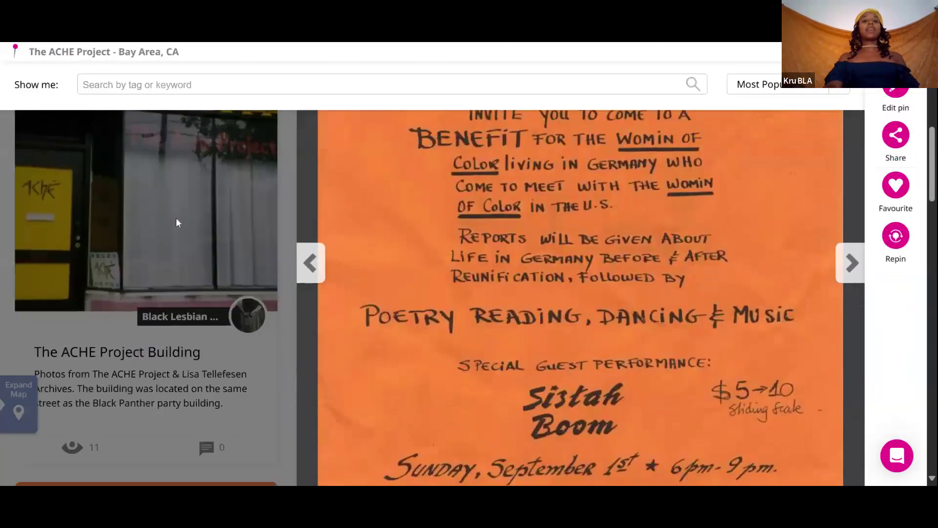
pyautogui.scroll(4, 204, 253)
pyautogui.click(326, 135)
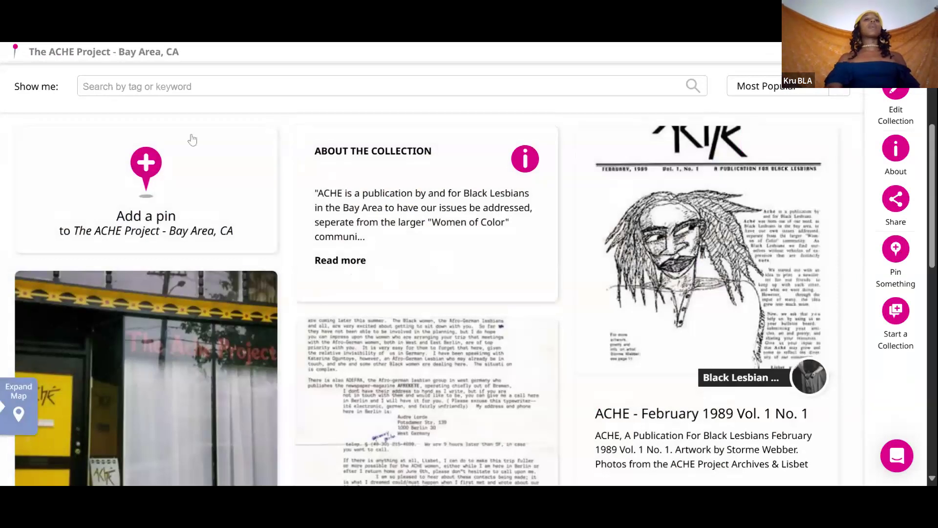
# Step: Open the full description of the ACHE Project collection and read its contribution, contact and activity sections
pyautogui.click(414, 227)
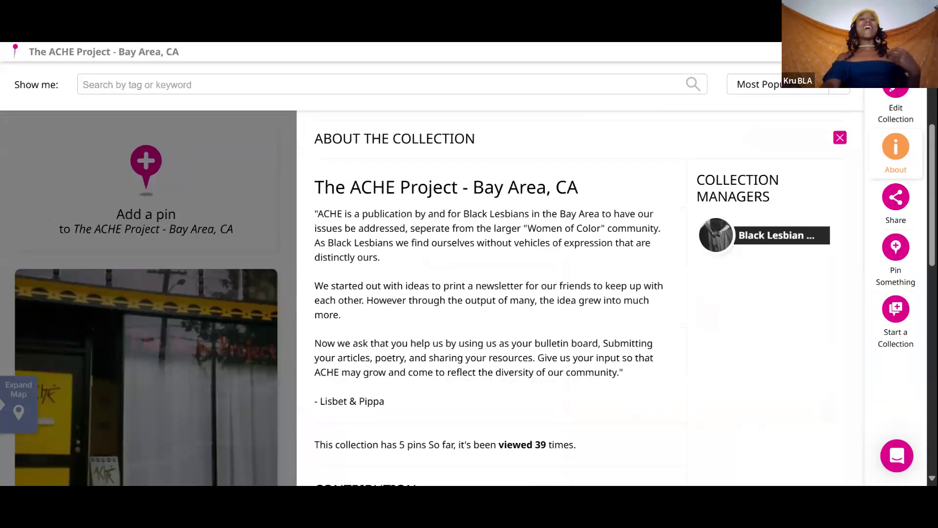
pyautogui.scroll(-7, 425, 267)
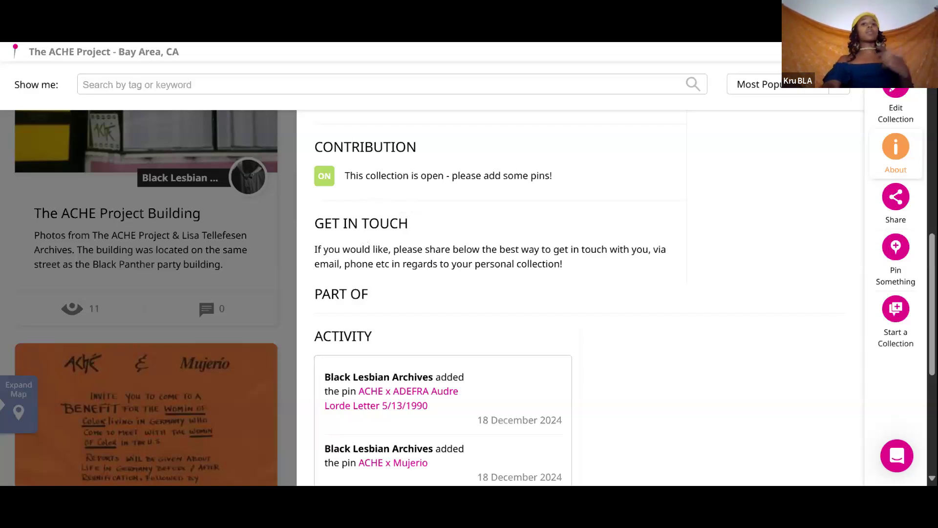
# Step: Review the ACHE Project collection's activity list and contribution details, and close the full description to return to the gallery
pyautogui.scroll(-5, 439, 291)
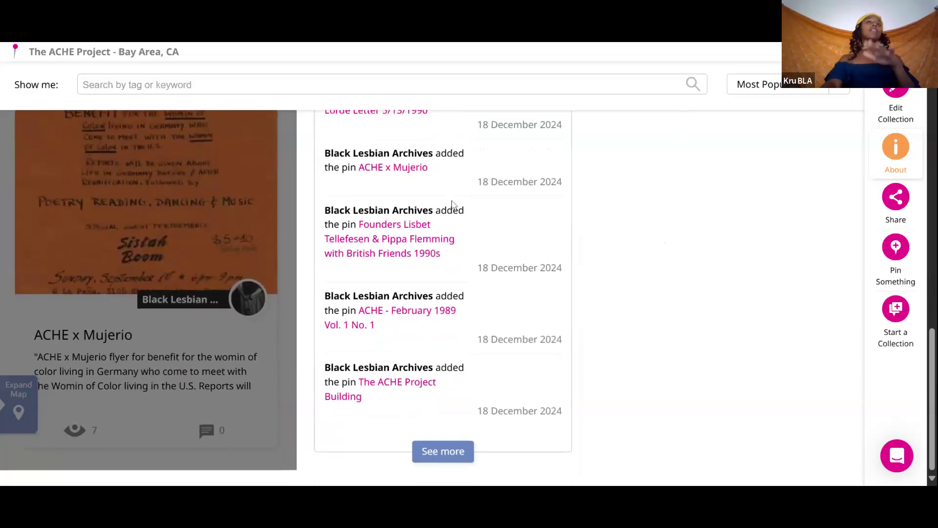
pyautogui.scroll(1, 453, 208)
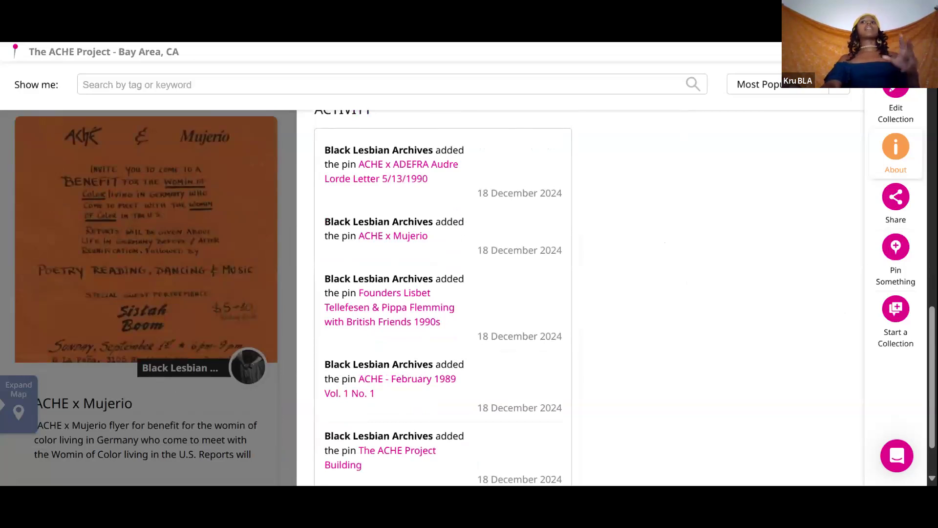
pyautogui.scroll(10, 471, 209)
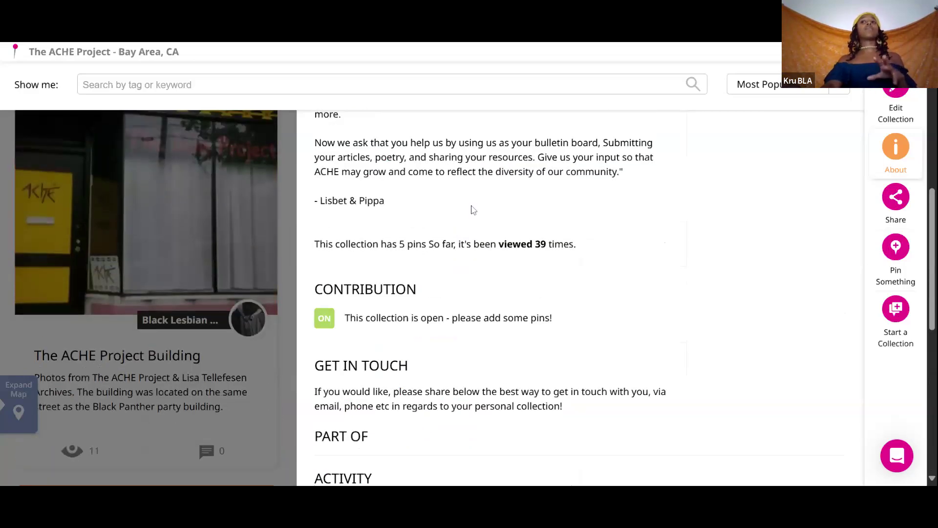
pyautogui.click(220, 300)
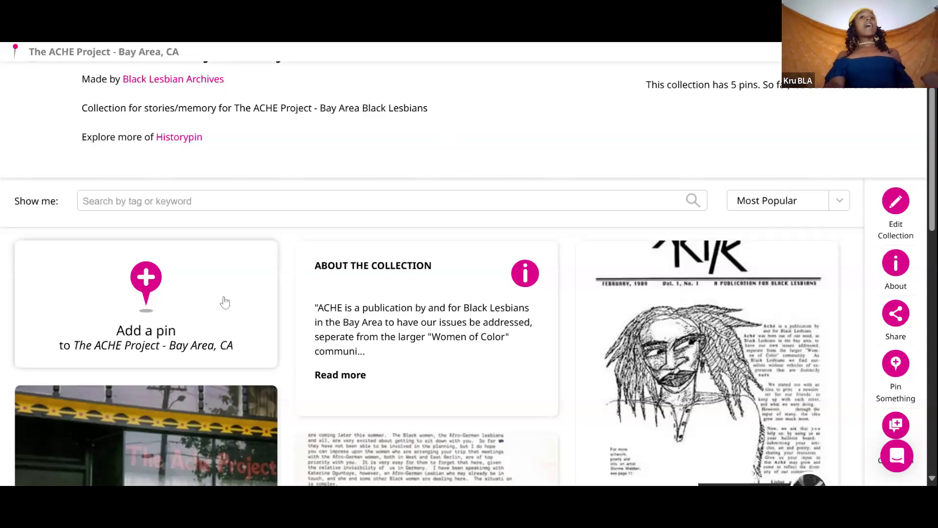
# Step: Start adding a pin to the ACHE Project collection and examine the upload form for the Video or sound type
pyautogui.click(137, 293)
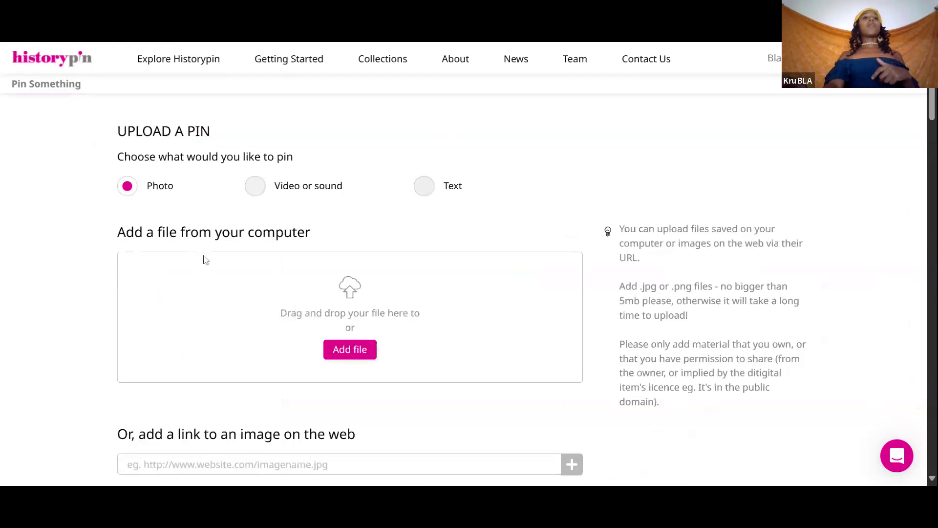
pyautogui.click(252, 191)
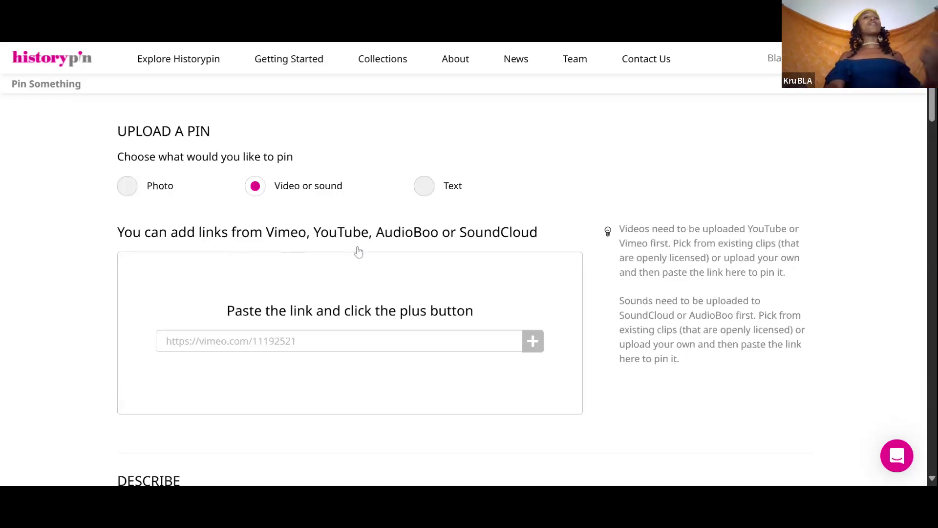
pyautogui.scroll(-4, 412, 264)
pyautogui.scroll(4, 413, 265)
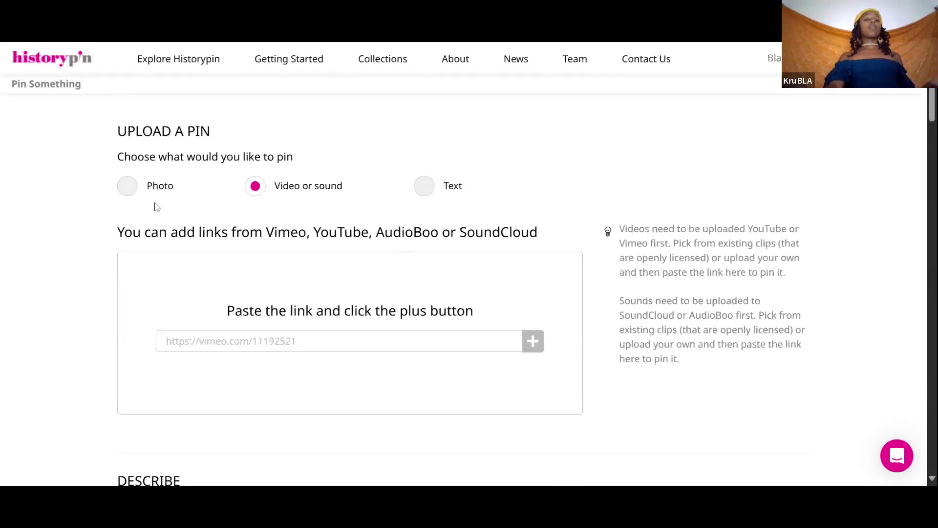
pyautogui.scroll(-6, 155, 205)
pyautogui.scroll(4, 155, 205)
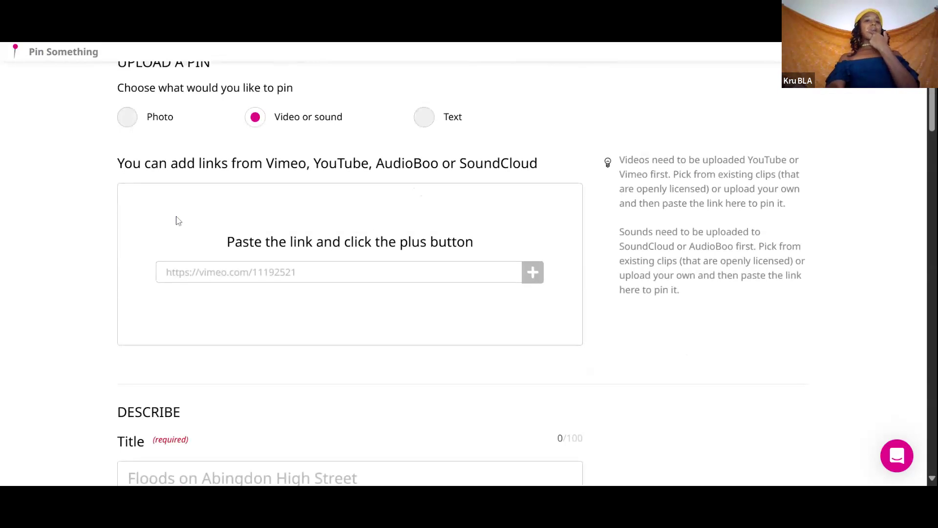
pyautogui.scroll(-13, 178, 220)
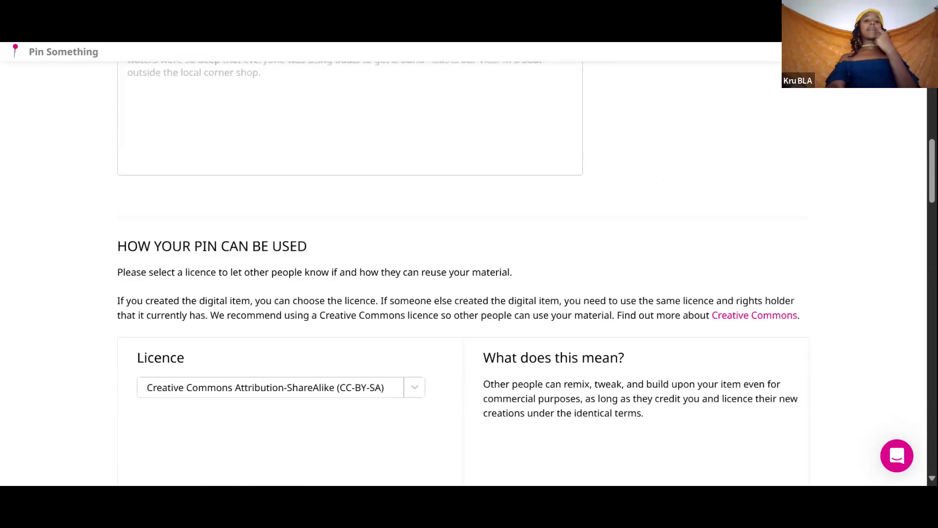
pyautogui.scroll(13, 177, 218)
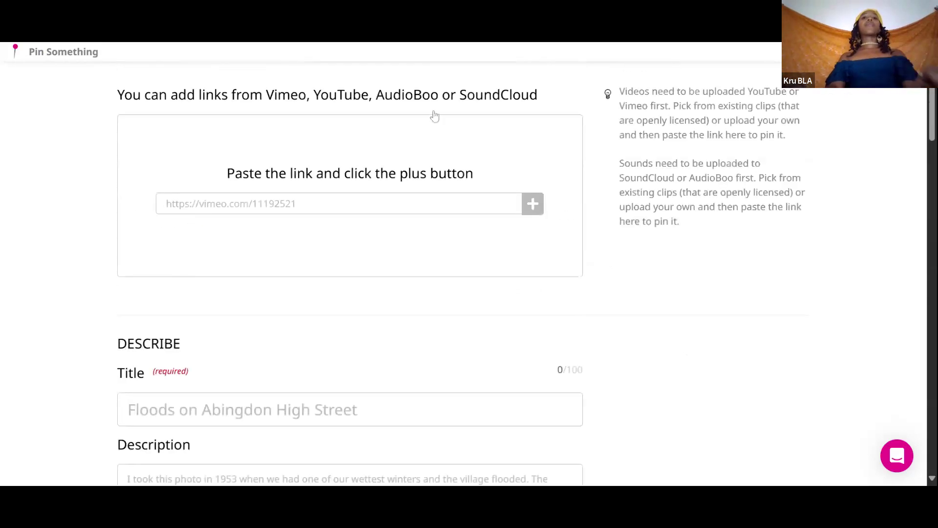
# Step: Examine the upload form for the Text pin type and compare it with the Video or sound form
pyautogui.scroll(3, 238, 263)
pyautogui.click(422, 191)
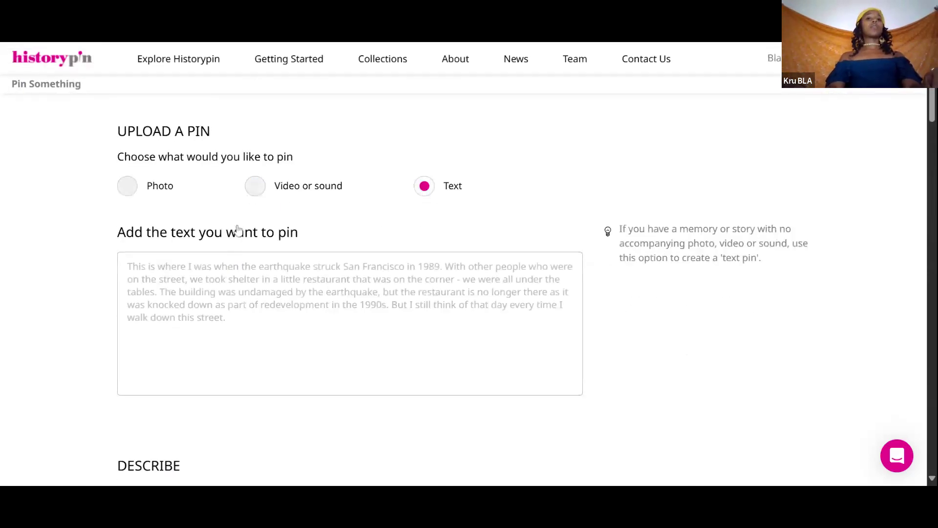
pyautogui.scroll(-7, 238, 232)
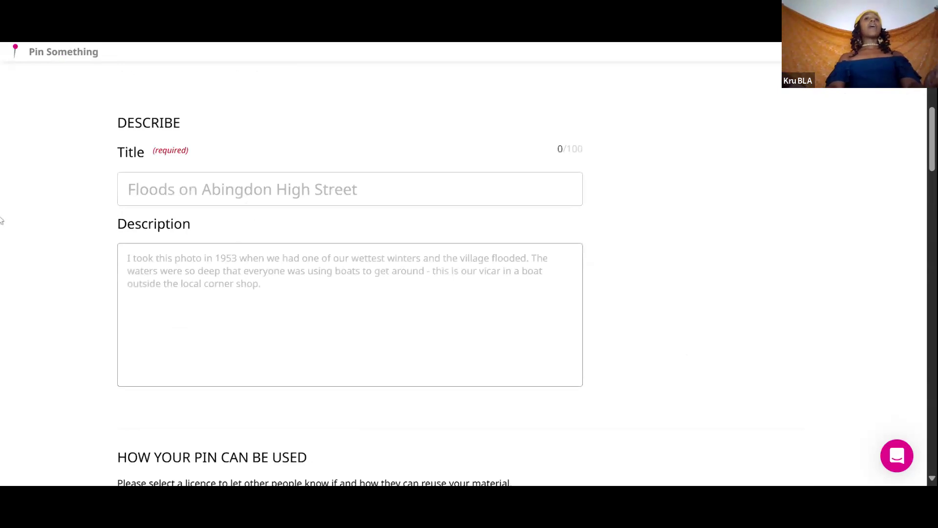
pyautogui.scroll(7, 238, 229)
pyautogui.click(248, 190)
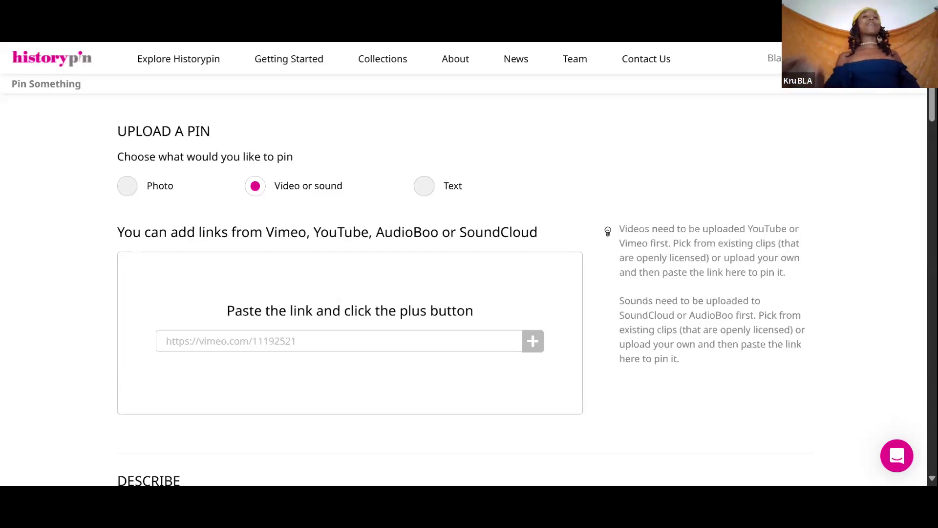
pyautogui.scroll(-4, 346, 306)
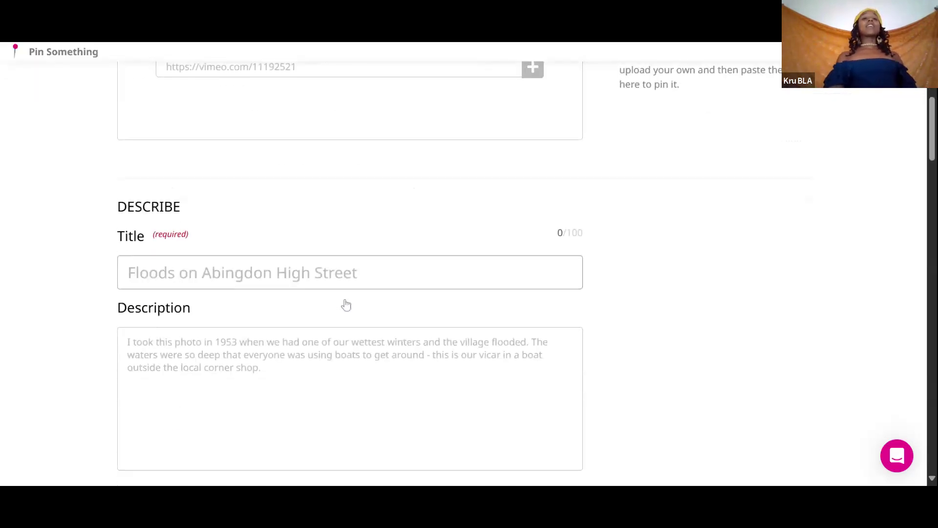
# Step: Choose Photo as the pin type and upload the "Amigas" artwork image from the computer
pyautogui.scroll(4, 346, 304)
pyautogui.click(142, 121)
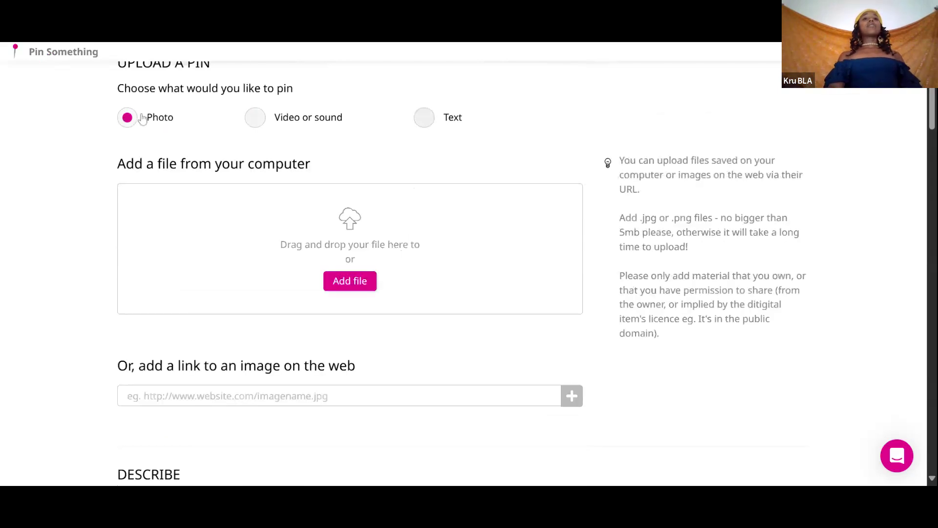
pyautogui.click(350, 285)
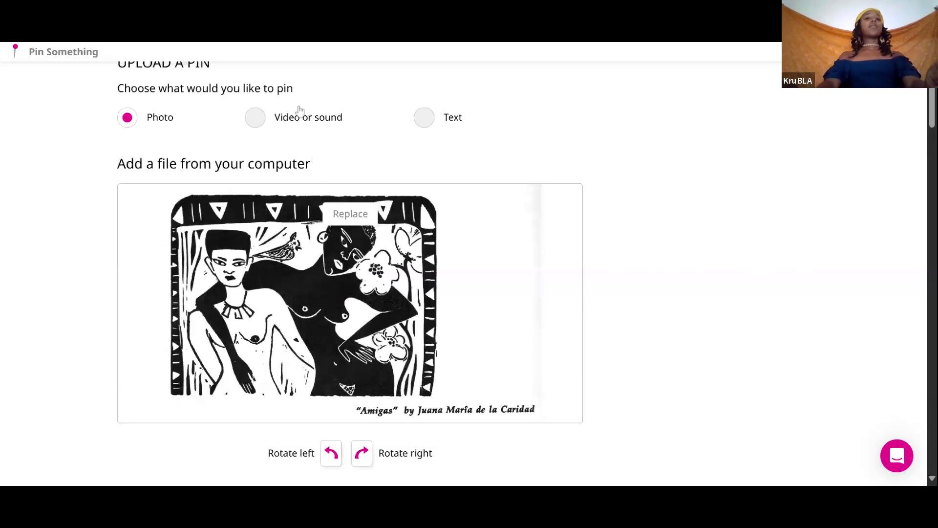
# Step: Title the pin "Amigas by" followed by the artist's full name
pyautogui.scroll(-4, 267, 250)
pyautogui.click(267, 405)
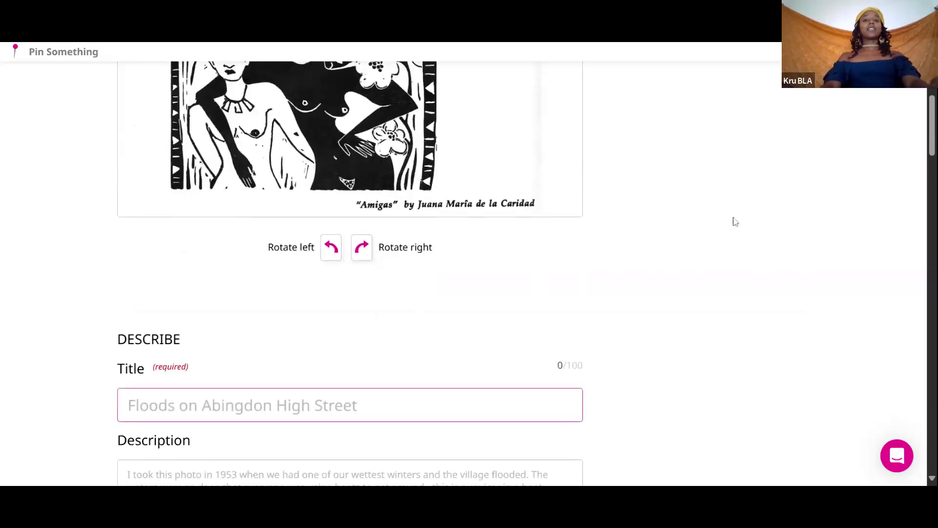
pyautogui.write('A')
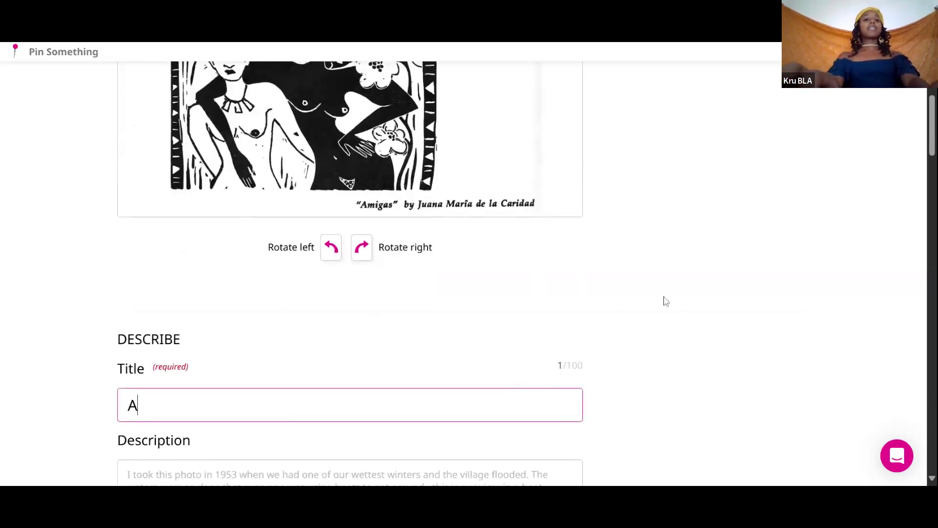
pyautogui.write('migas by ')
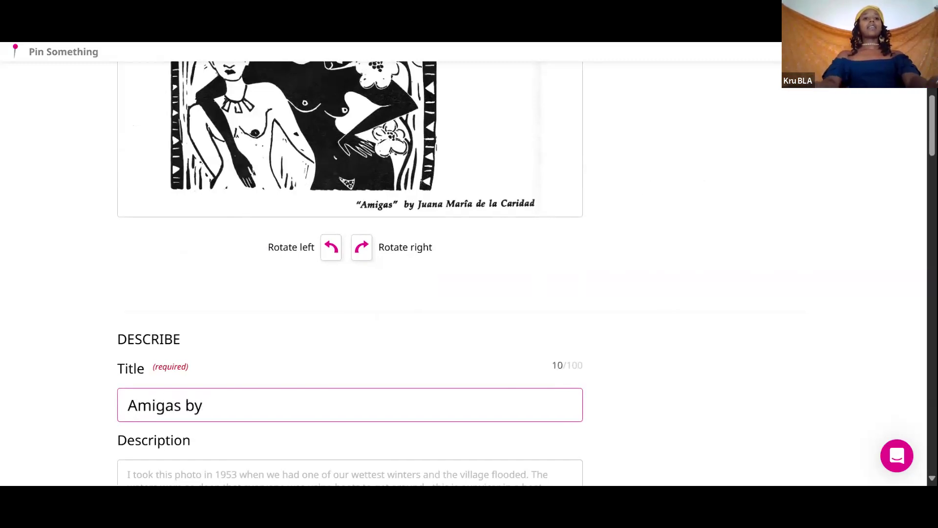
pyautogui.write('Juas')
pyautogui.press('BackSpace')
pyautogui.write('na')
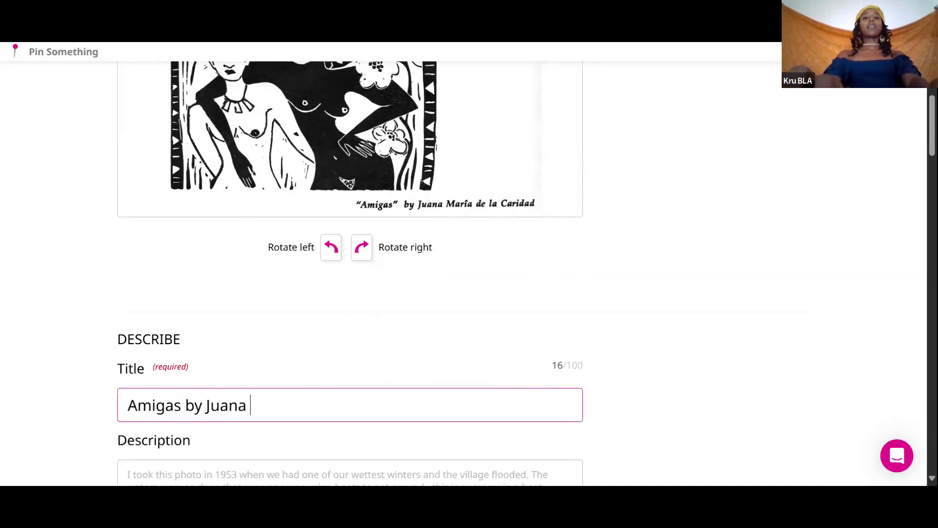
pyautogui.write(' Mat')
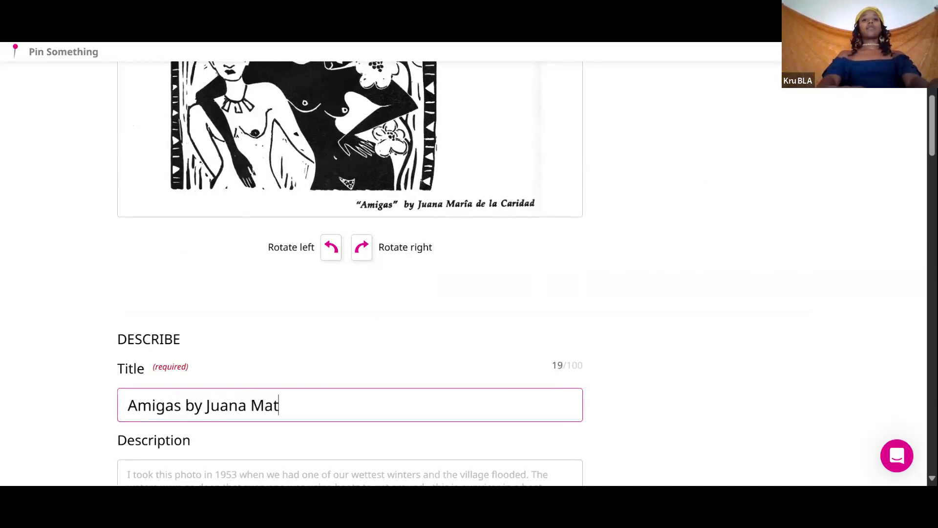
pyautogui.press('BackSpace')
pyautogui.write('ria laaa')
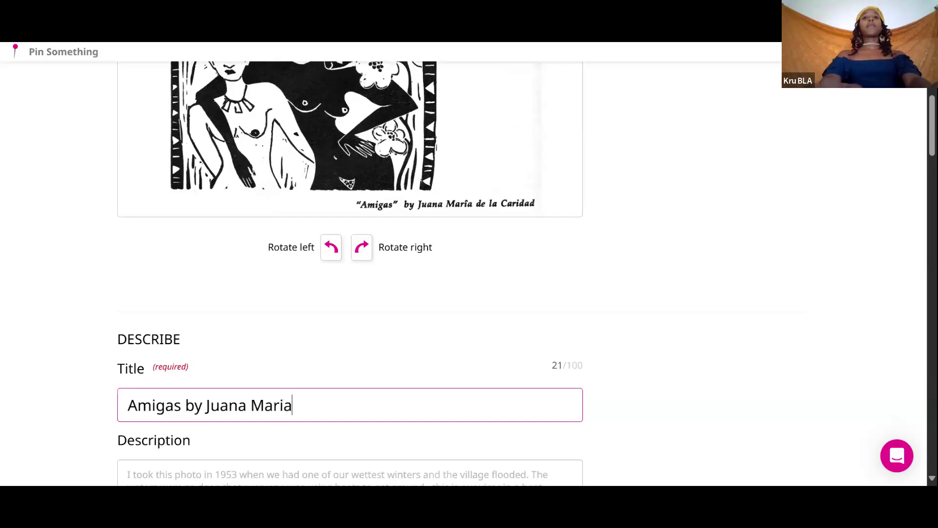
pyautogui.press('BackSpace')
pyautogui.press('BackSpace')
pyautogui.write('Caa')
pyautogui.press('BackSpace')
pyautogui.write('ridaa')
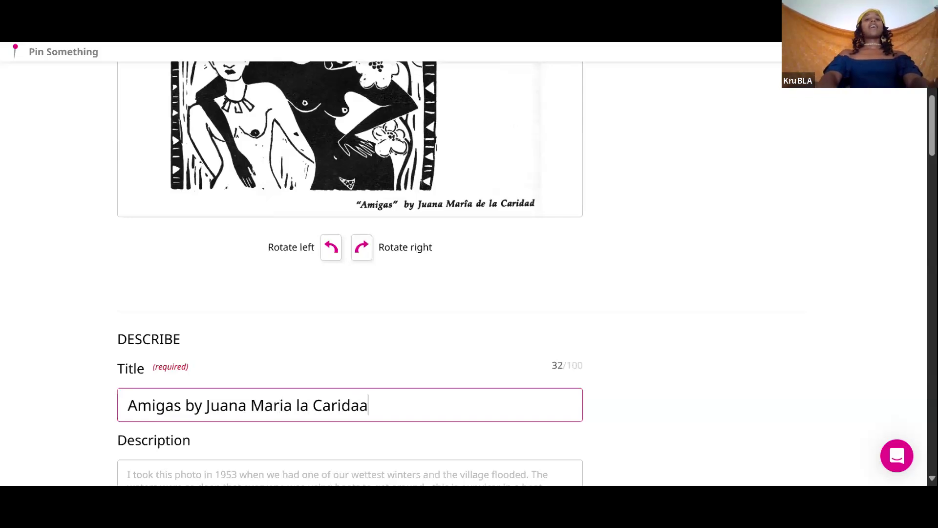
pyautogui.press('BackSpace')
pyautogui.write('dad')
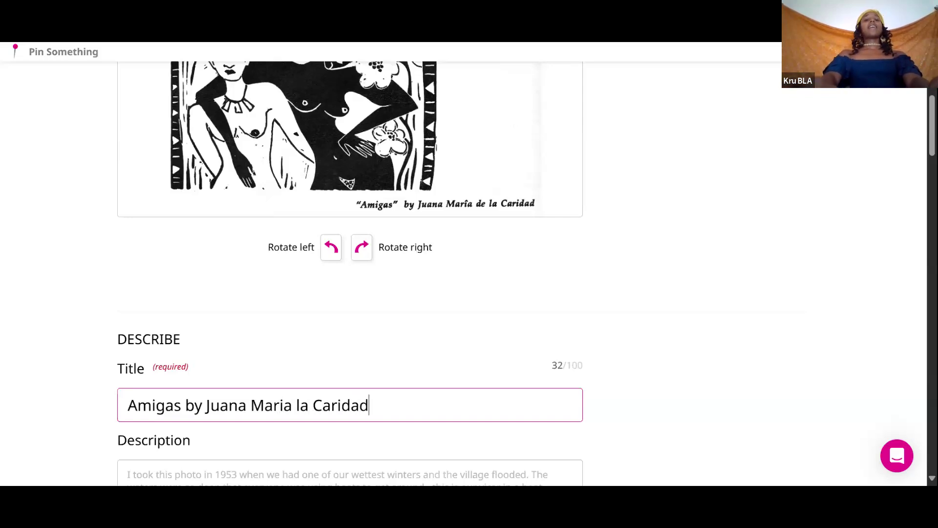
# Step: Enter a pin description crediting the ACHE Project and the founder's named archives, ending with the year 2021
pyautogui.press('Tab')
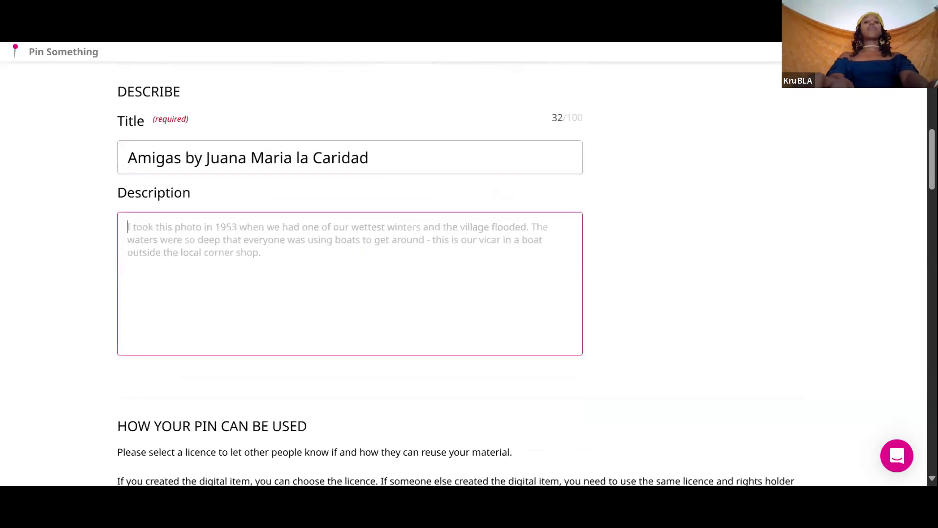
pyautogui.write('From the AC')
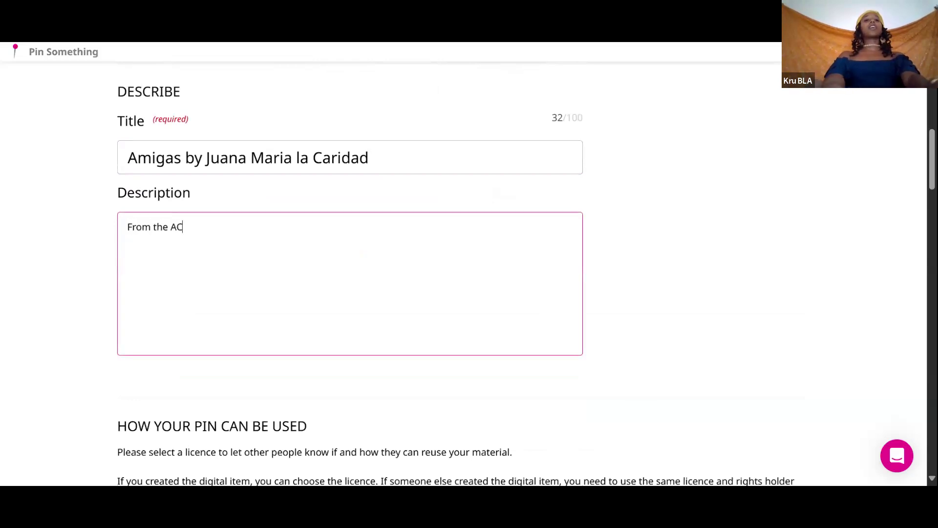
pyautogui.write('HE Pro')
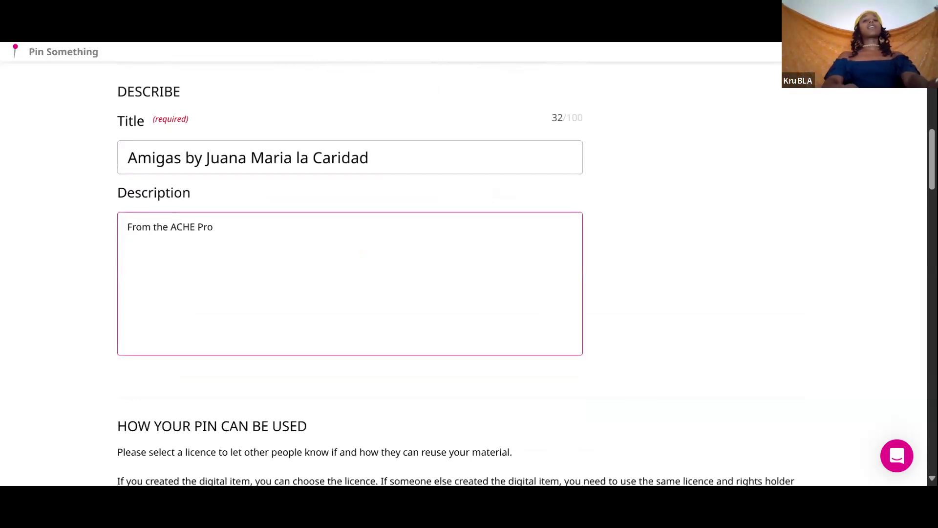
pyautogui.write('ject Lisbet Tellefesen')
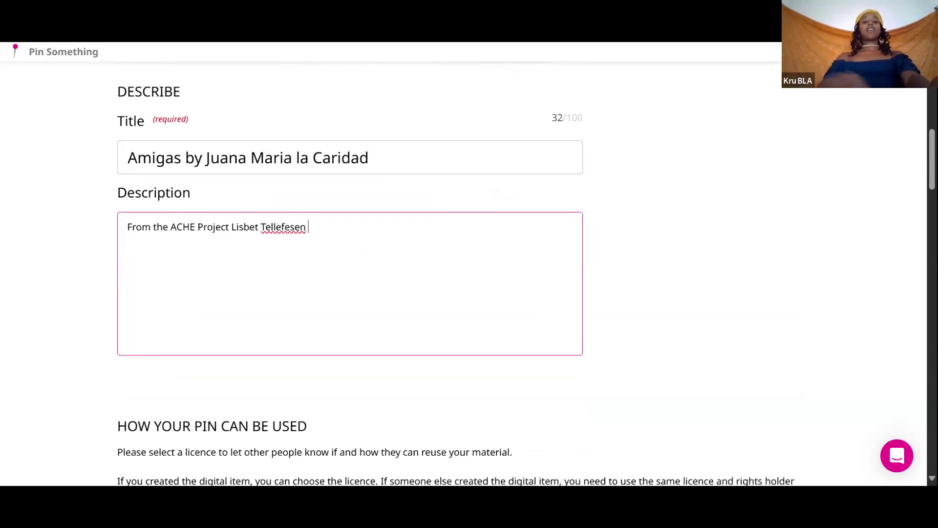
pyautogui.write(' Archives 20')
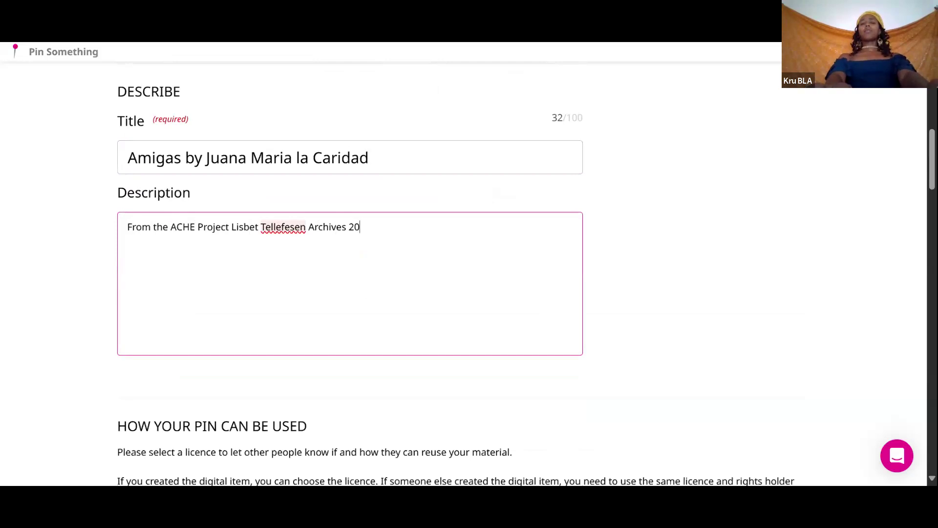
pyautogui.write('21')
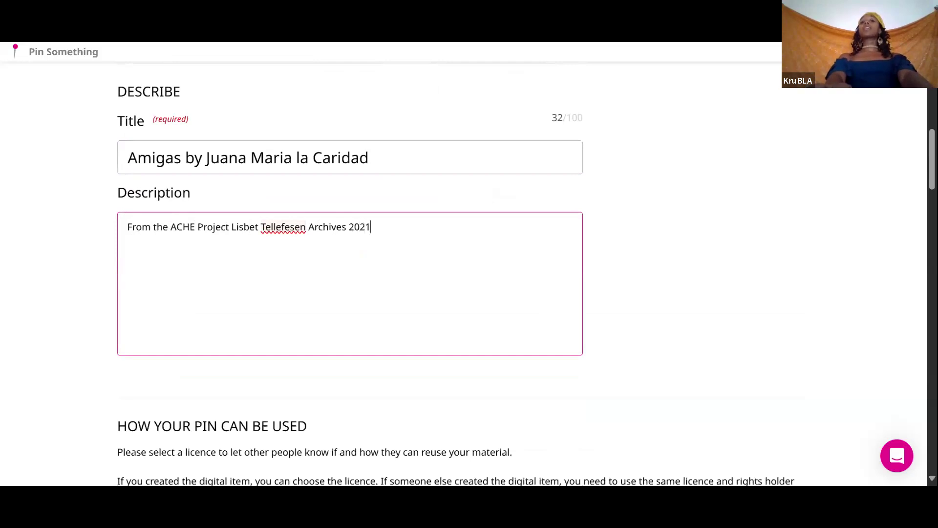
# Step: Enter (1989-1996) as the date range for when the artwork is from
pyautogui.scroll(-2, 463, 274)
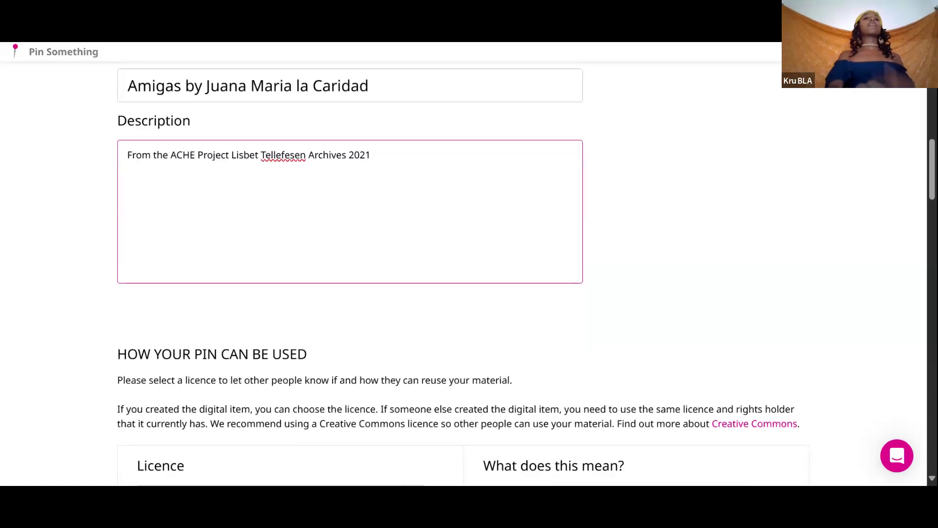
pyautogui.scroll(-4, 462, 273)
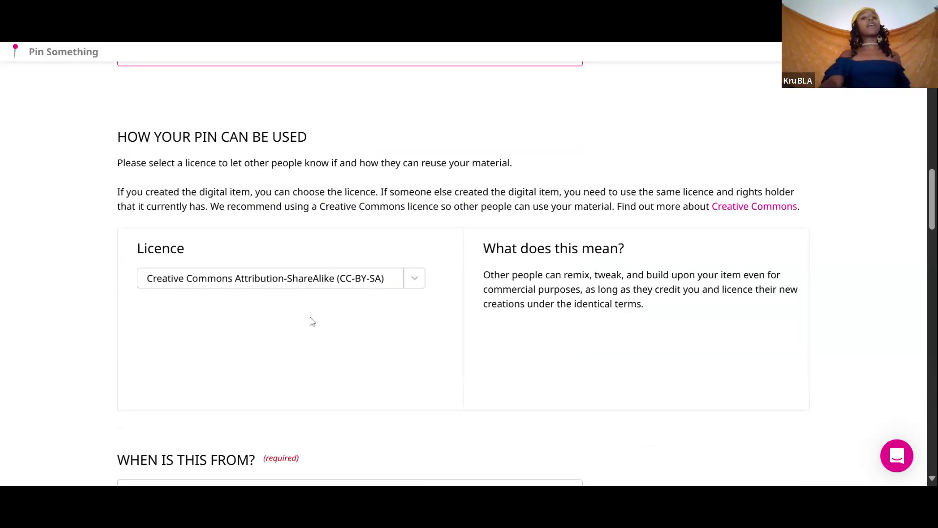
pyautogui.scroll(-5, 309, 321)
pyautogui.press('Tab')
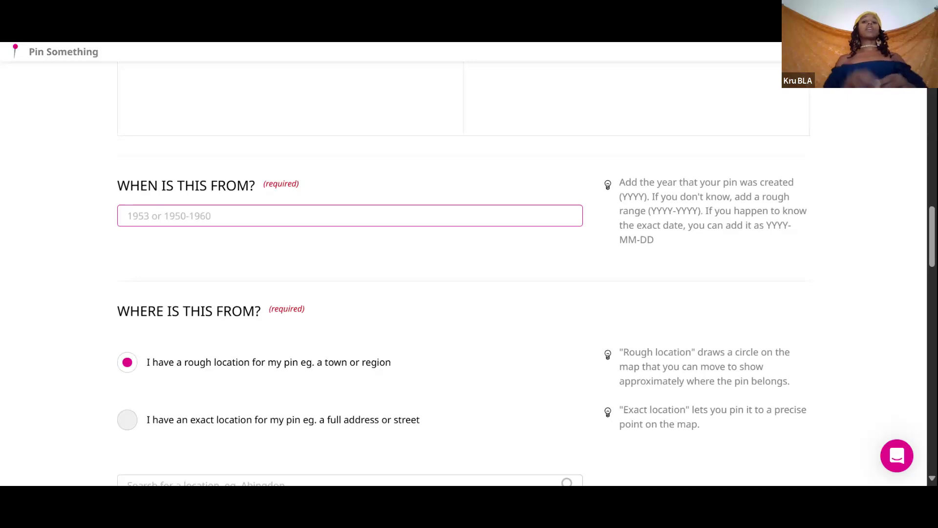
pyautogui.write('(')
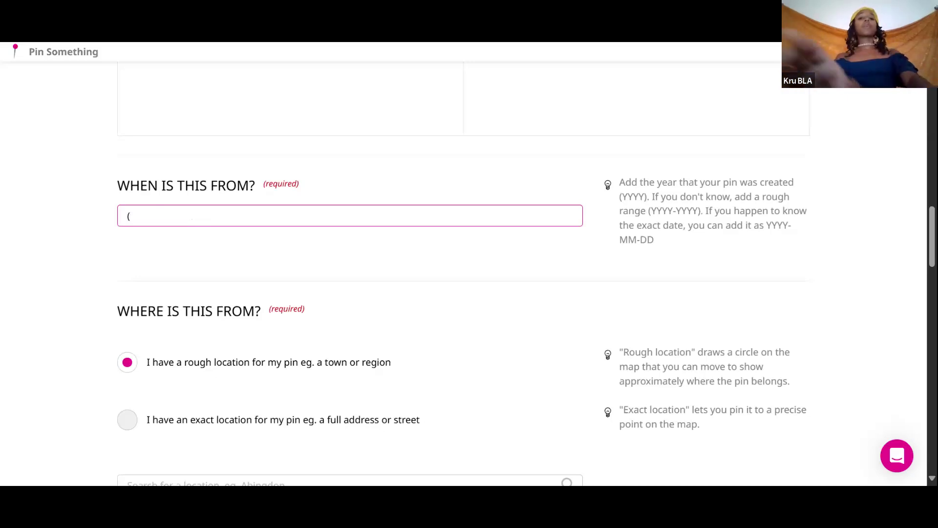
pyautogui.write('1989')
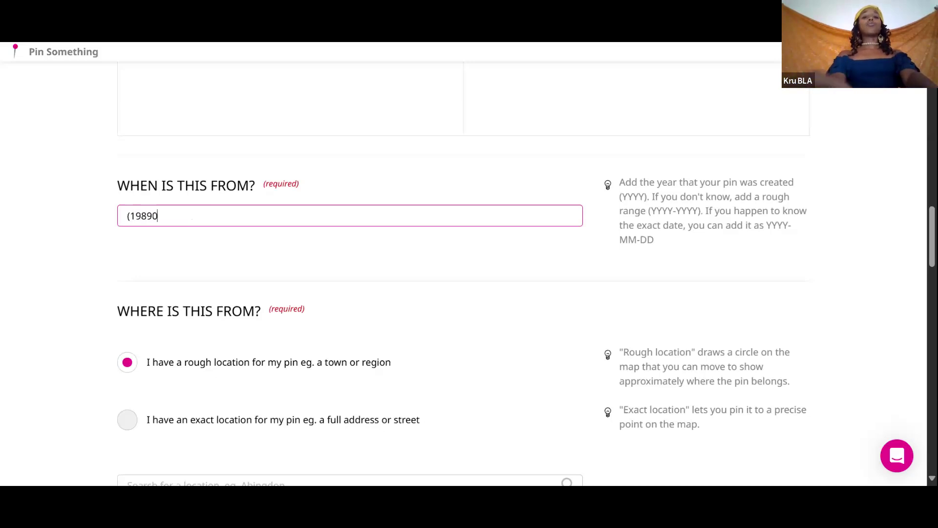
pyautogui.write('-1996)')
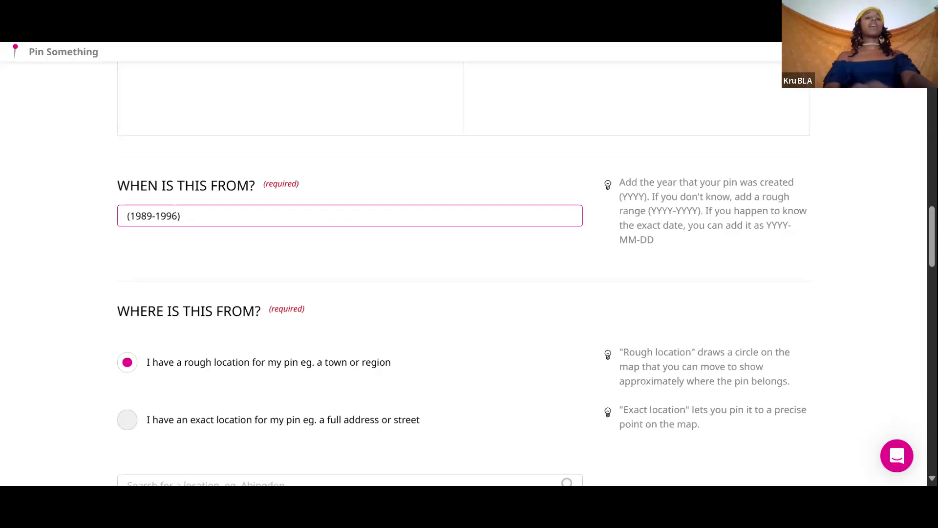
pyautogui.scroll(-3, 259, 285)
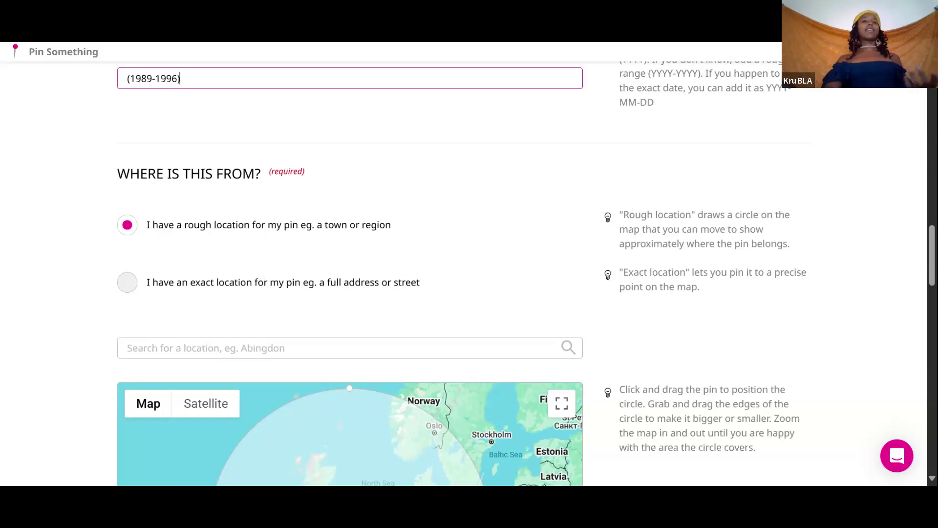
pyautogui.scroll(-5, 293, 286)
pyautogui.scroll(3, 224, 185)
pyautogui.click(225, 211)
pyautogui.write('B')
pyautogui.press('BackSpace')
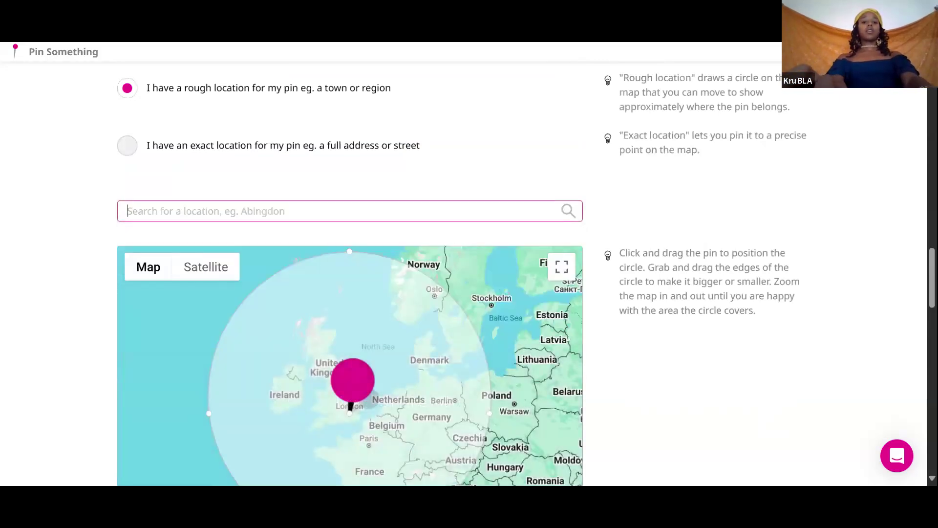
pyautogui.write('Berkl')
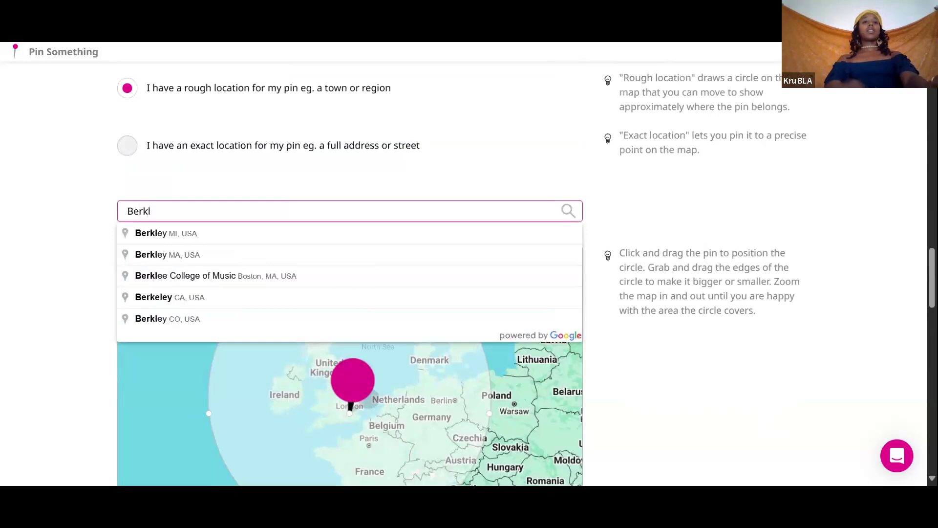
pyautogui.press('BackSpace')
pyautogui.click(333, 249)
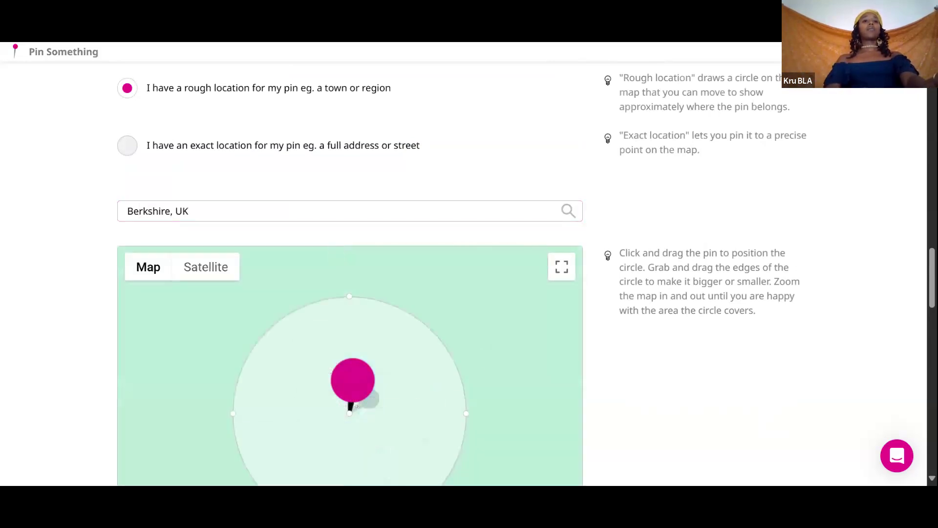
# Step: Set the pin's rough location to Berkeley, CA, USA, and check the area its circle covers on the map
pyautogui.write('Ber')
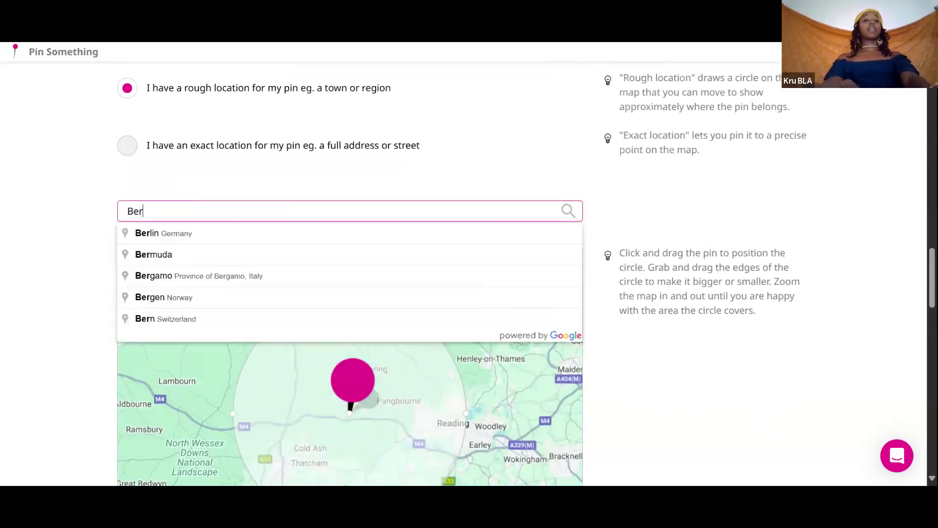
pyautogui.write('k')
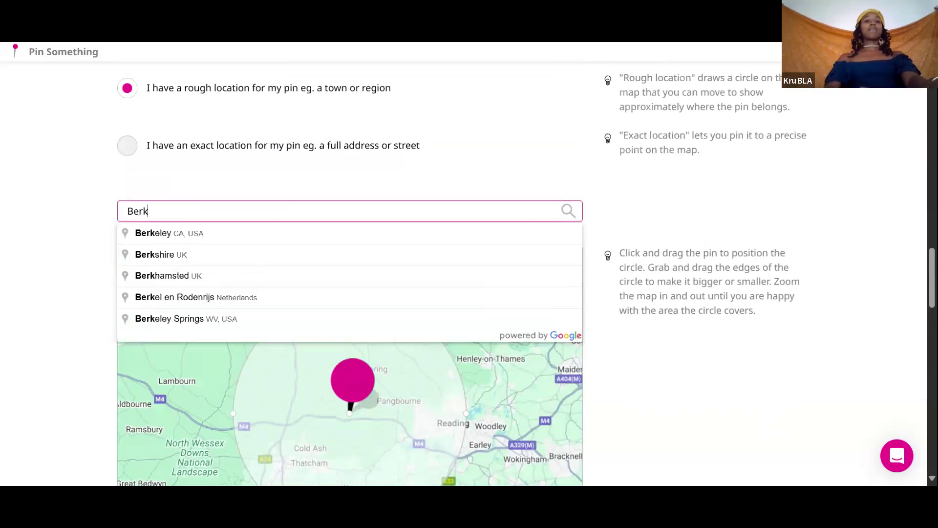
pyautogui.click(215, 233)
pyautogui.scroll(-5, 153, 236)
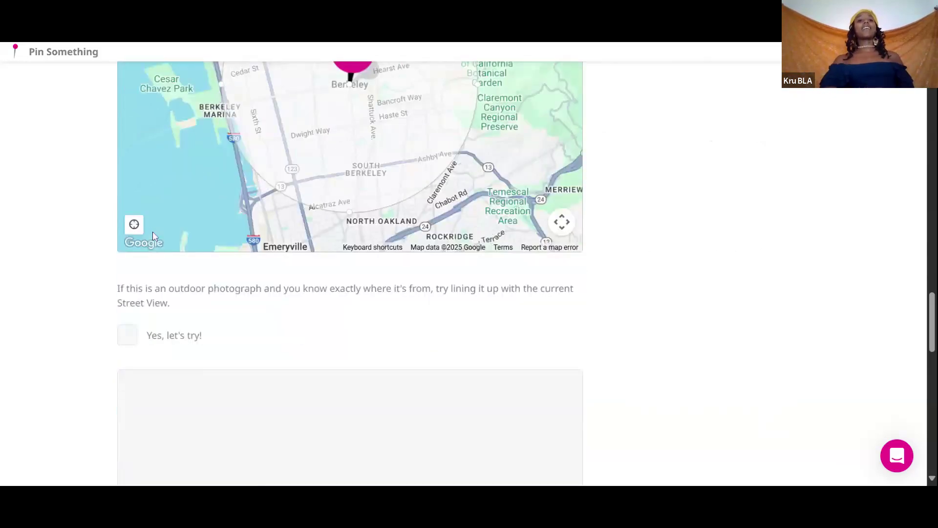
pyautogui.scroll(-4, 146, 264)
pyautogui.scroll(4, 183, 271)
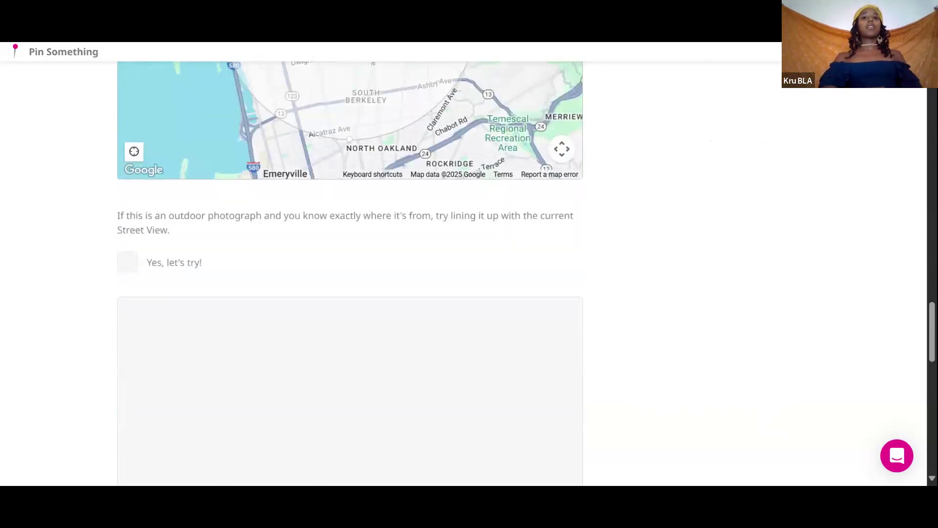
pyautogui.scroll(8, 182, 270)
pyautogui.scroll(-2, 182, 270)
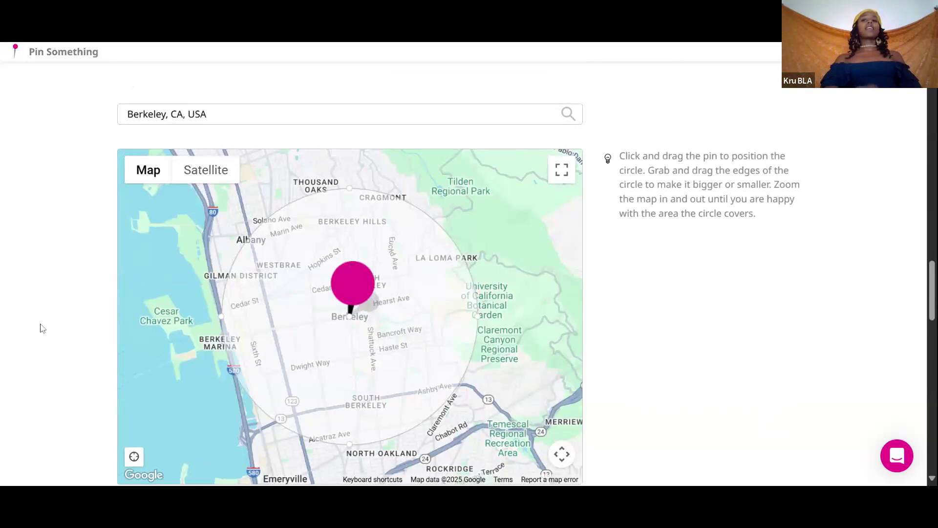
# Step: Add the tag "black lesbian" to the pin, skipping the Street View alignment section
pyautogui.scroll(-10, 69, 291)
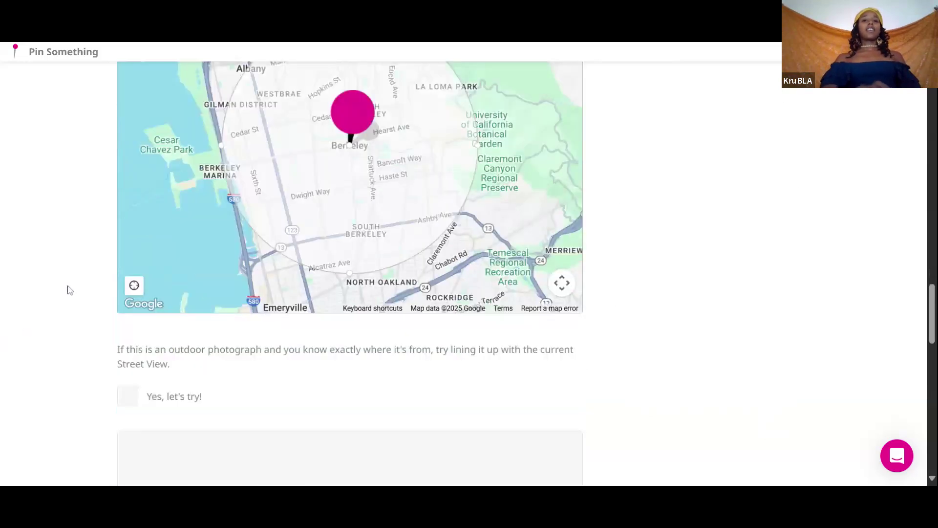
pyautogui.scroll(-3, 70, 290)
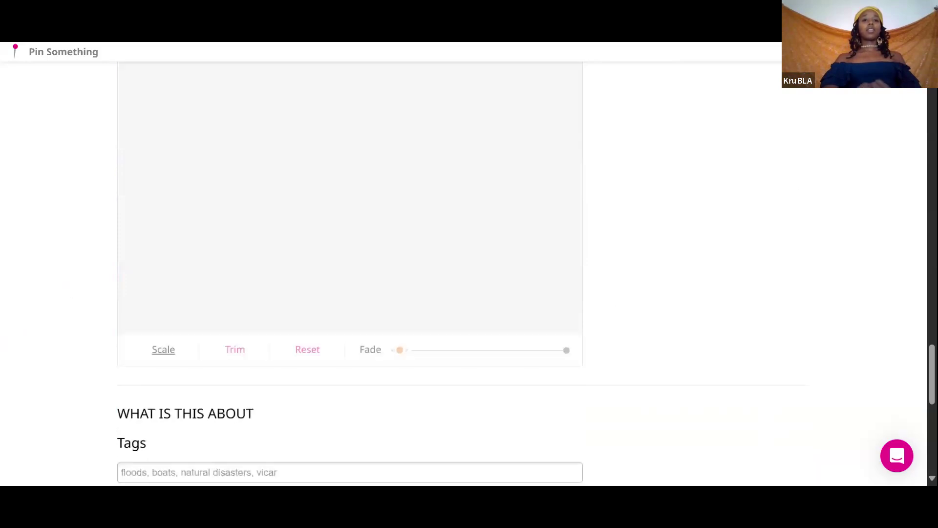
pyautogui.scroll(4, 349, 273)
pyautogui.scroll(-10, 350, 273)
pyautogui.scroll(1, 350, 273)
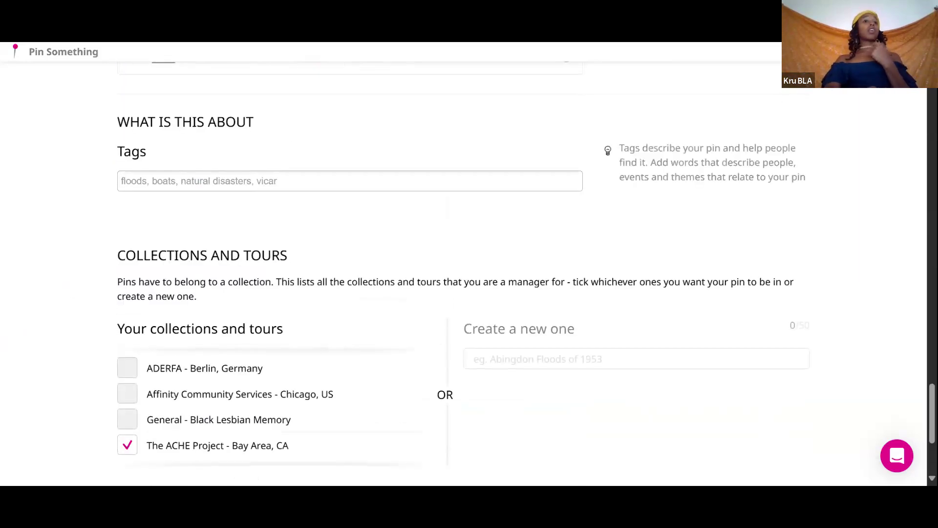
pyautogui.click(350, 181)
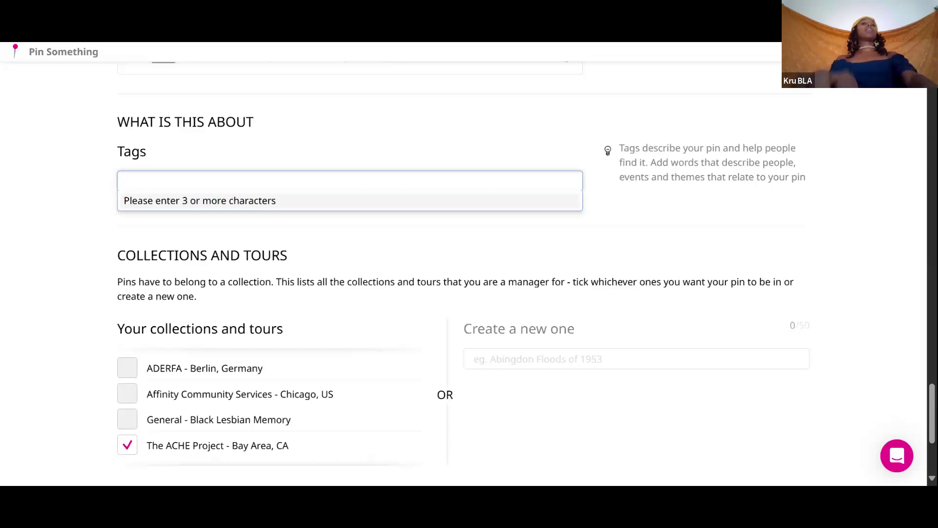
pyautogui.write('blaa')
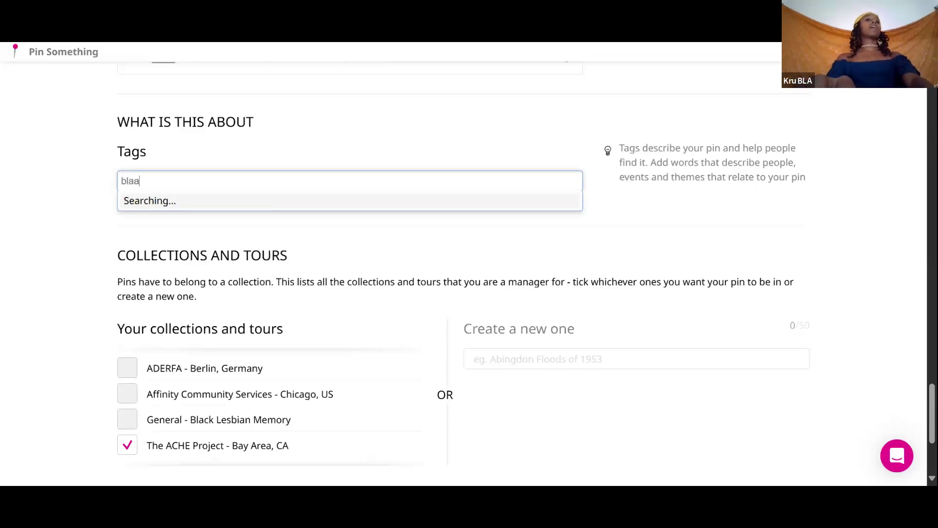
pyautogui.press('BackSpace')
pyautogui.write('ck lesbian')
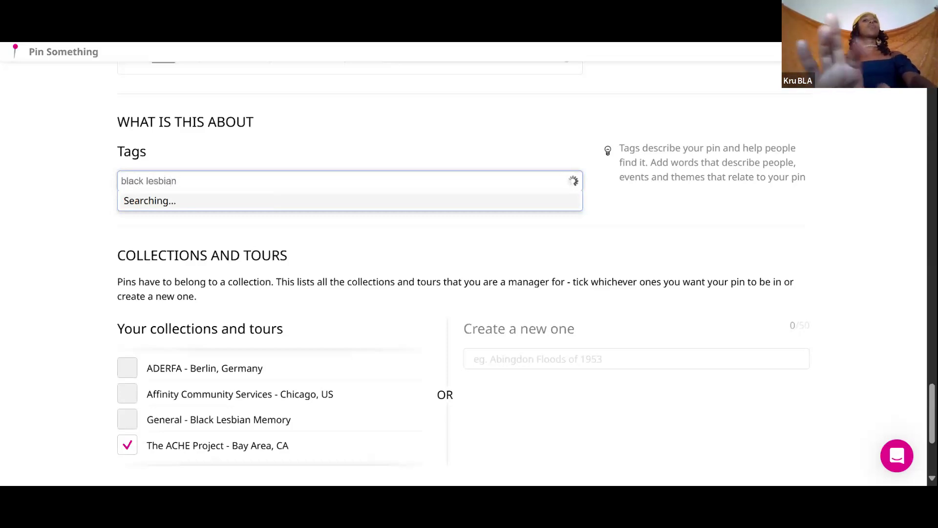
pyautogui.click(185, 204)
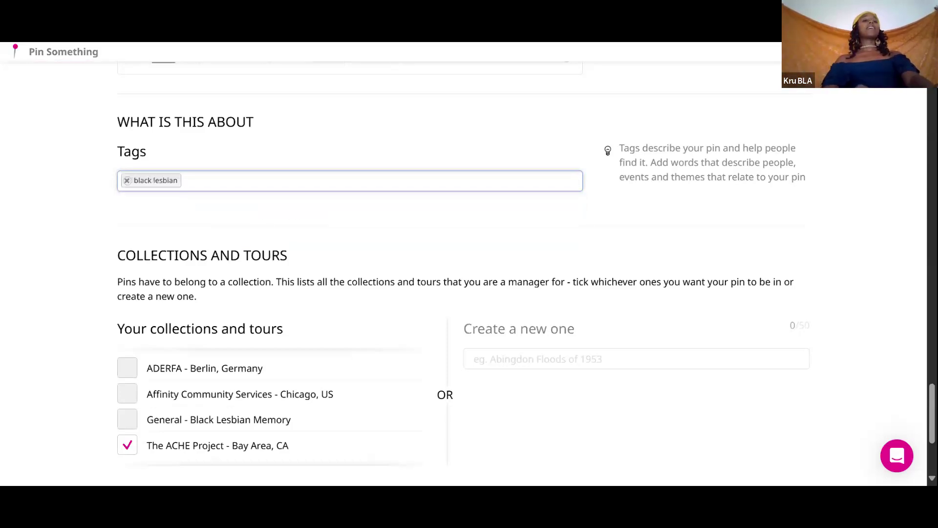
# Step: Add "The ACHE Project" as a tag using the matching capitalised suggestion
pyautogui.write('The')
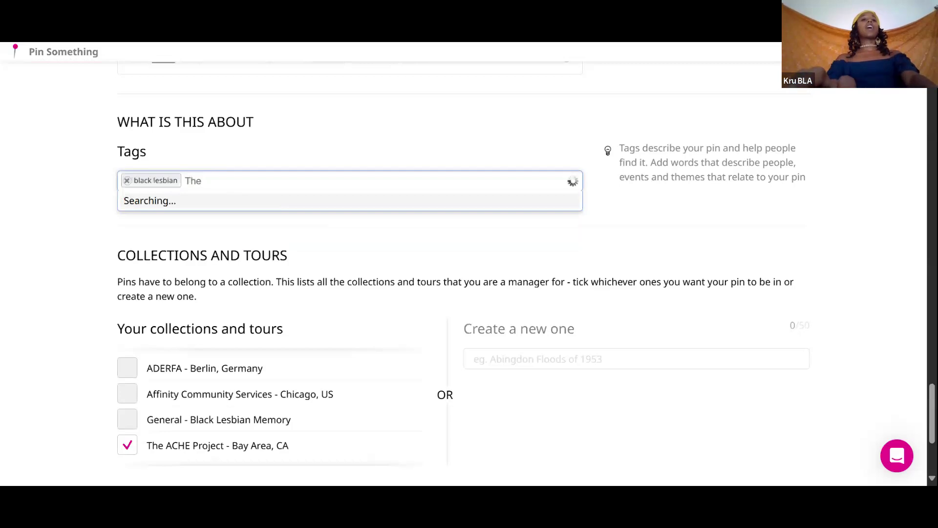
pyautogui.write(' AC')
pyautogui.press('BackSpace')
pyautogui.write('che')
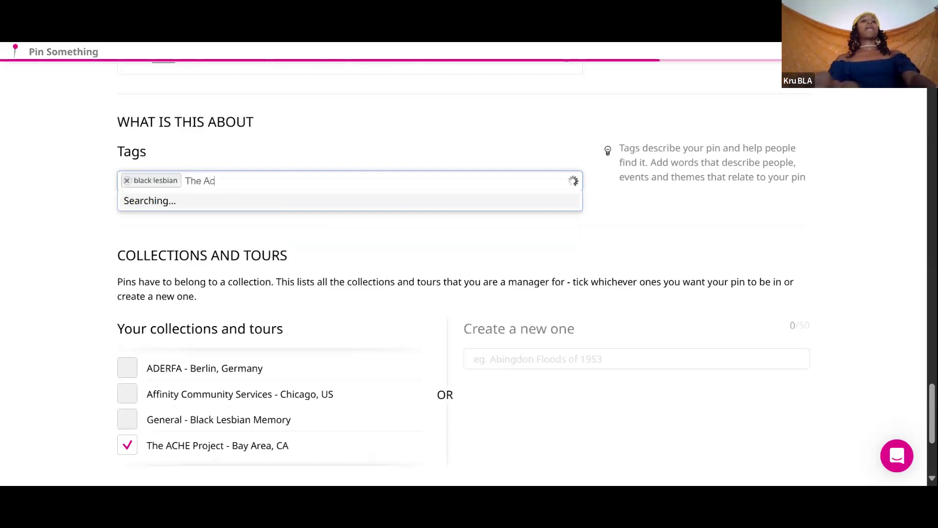
pyautogui.press('BackSpace')
pyautogui.press('BackSpace')
pyautogui.press('BackSpace')
pyautogui.write('CHE ')
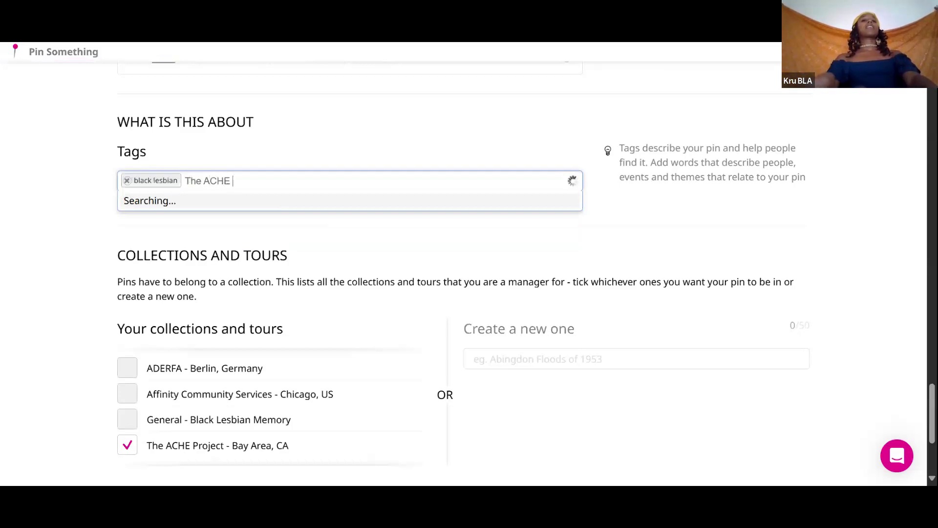
pyautogui.write('Project')
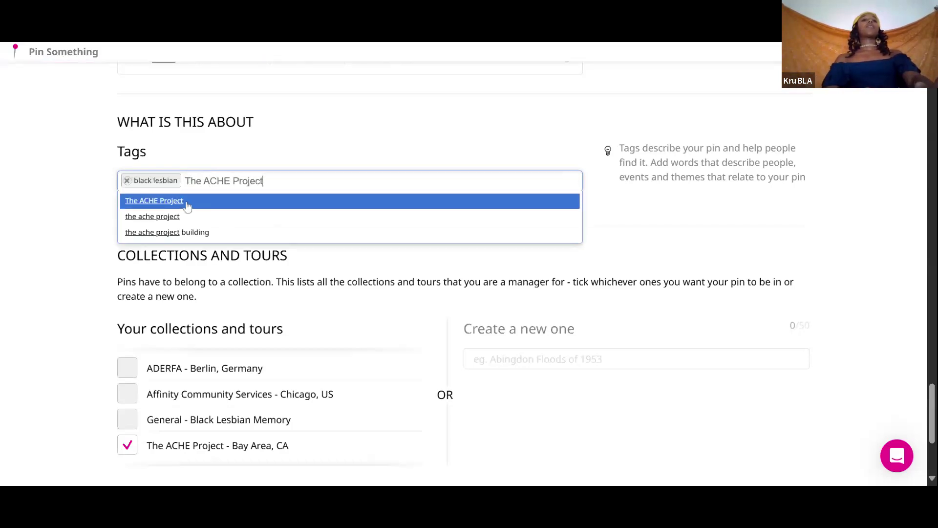
pyautogui.click(187, 204)
# Step: Add the tags "LGBT" and "Archive" to the pin
pyautogui.write('LGBT')
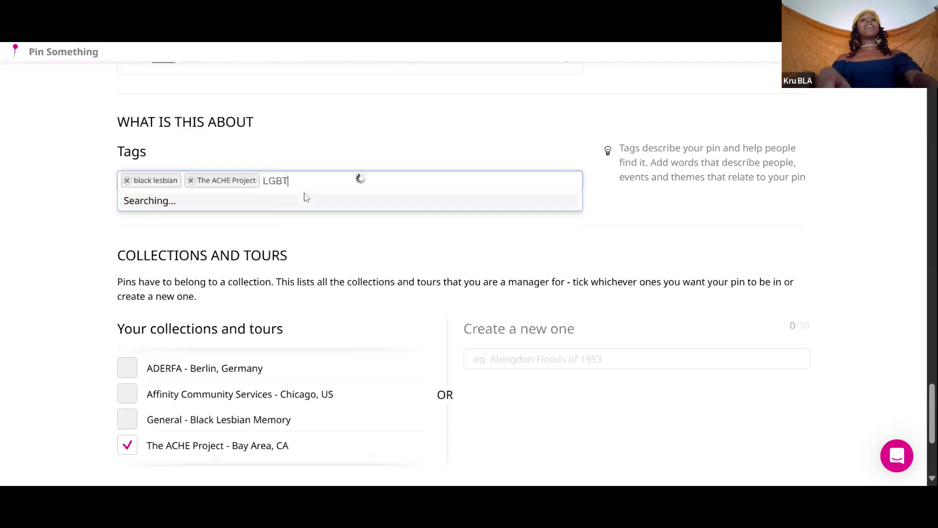
pyautogui.click(251, 207)
pyautogui.write('A')
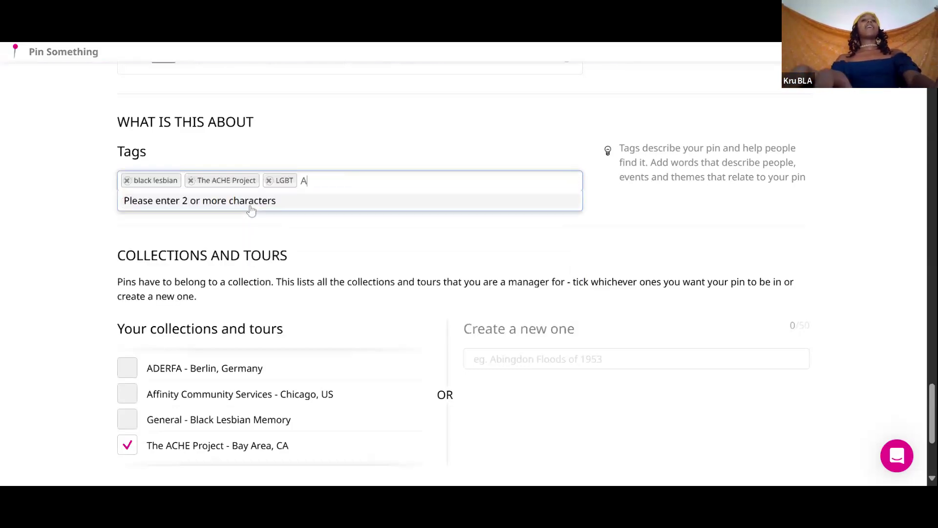
pyautogui.write('rchive')
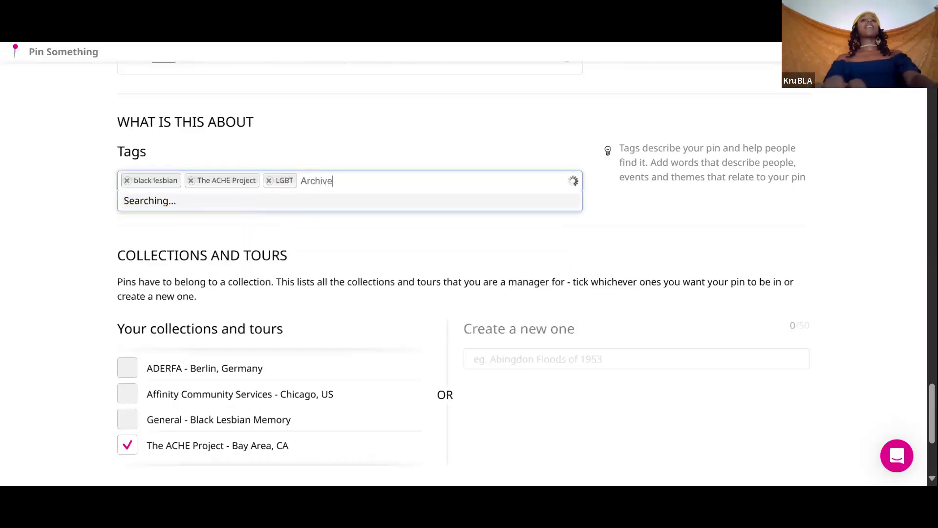
pyautogui.click(225, 209)
# Step: Add the tag "Black Lesbian Archives" and finish editing the pin's tags
pyautogui.write('B')
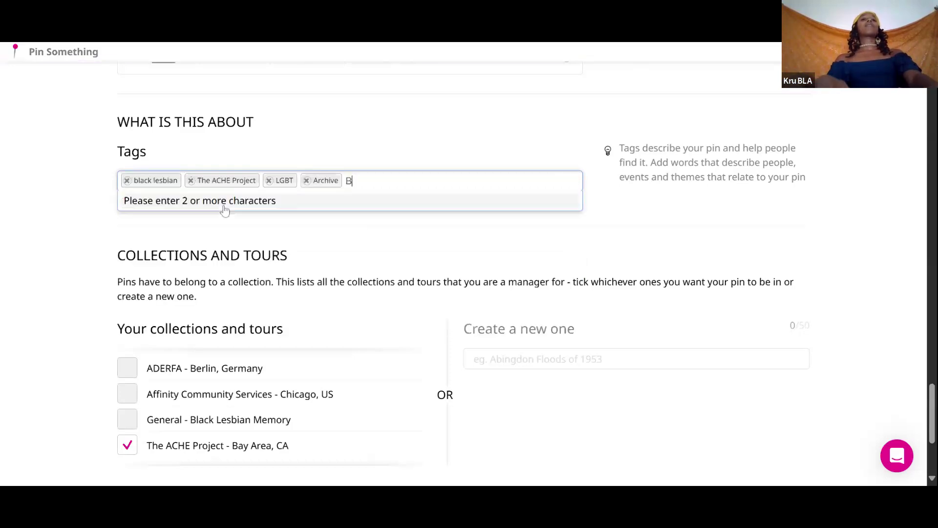
pyautogui.write('lack L')
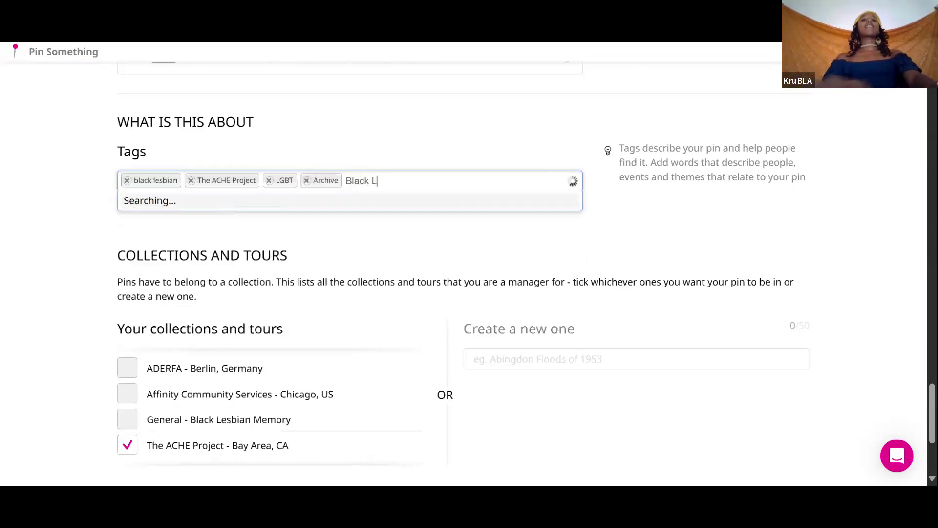
pyautogui.write('esbian AA')
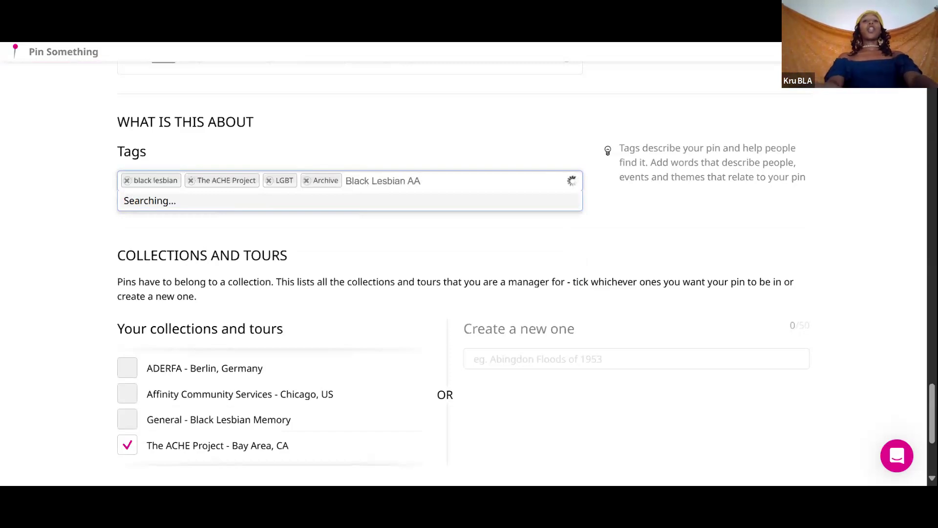
pyautogui.press('BackSpace')
pyautogui.write('rchives')
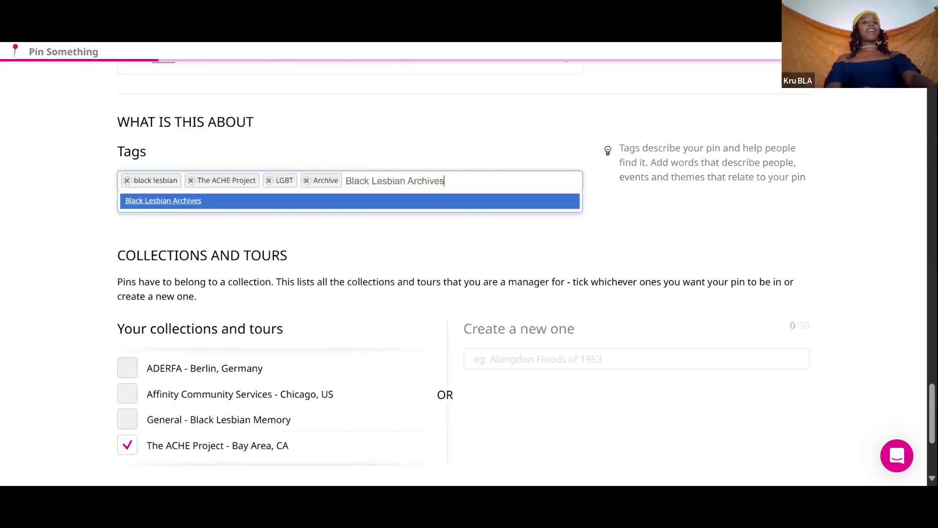
pyautogui.press('Return')
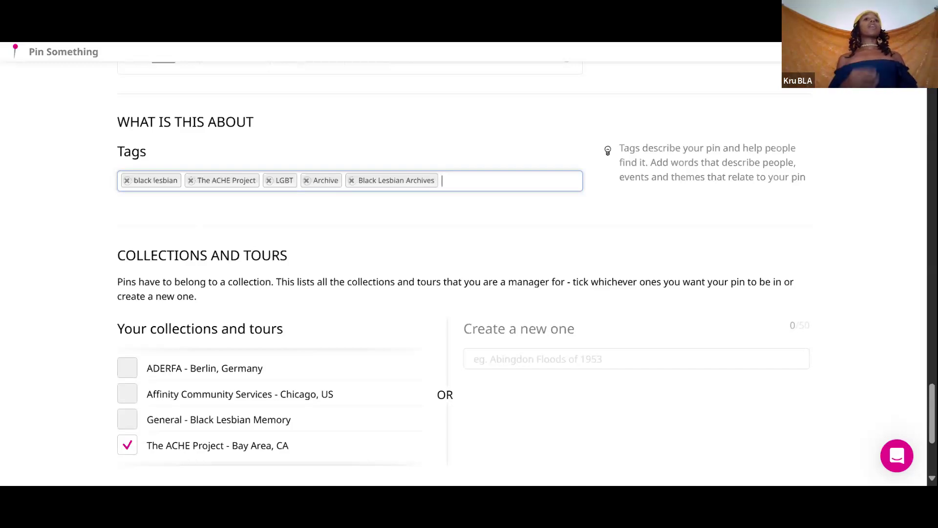
pyautogui.click(310, 345)
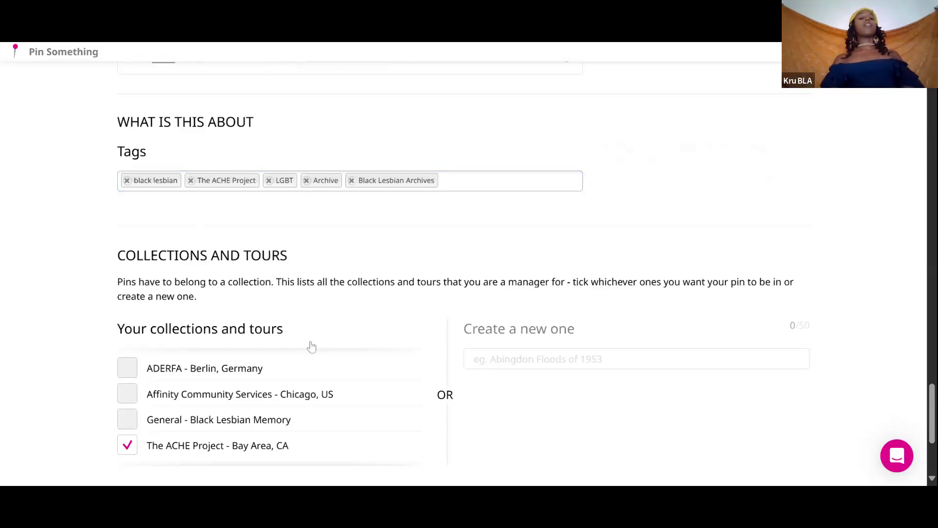
# Step: Reveal the pin's additional information fields for rights statement, creator, source link and identifier
pyautogui.scroll(-4, 307, 342)
pyautogui.scroll(3, 308, 341)
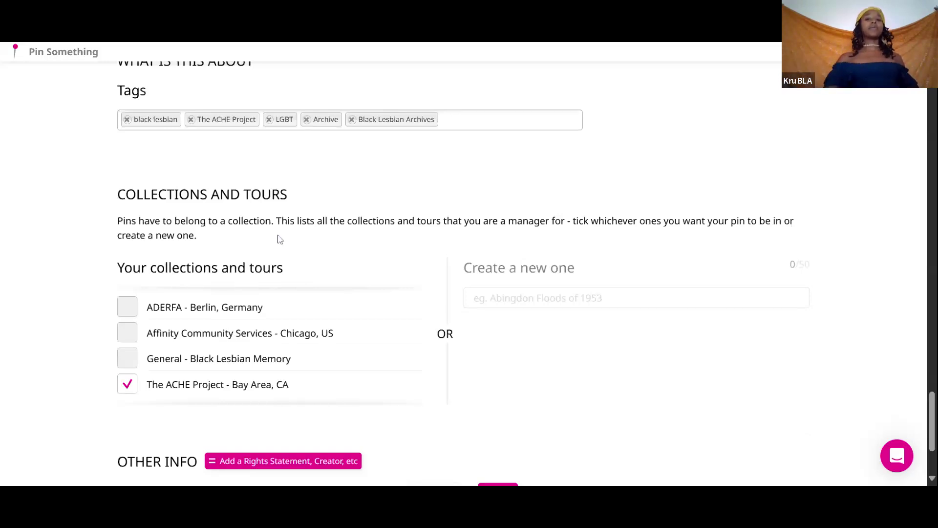
pyautogui.scroll(-3, 279, 239)
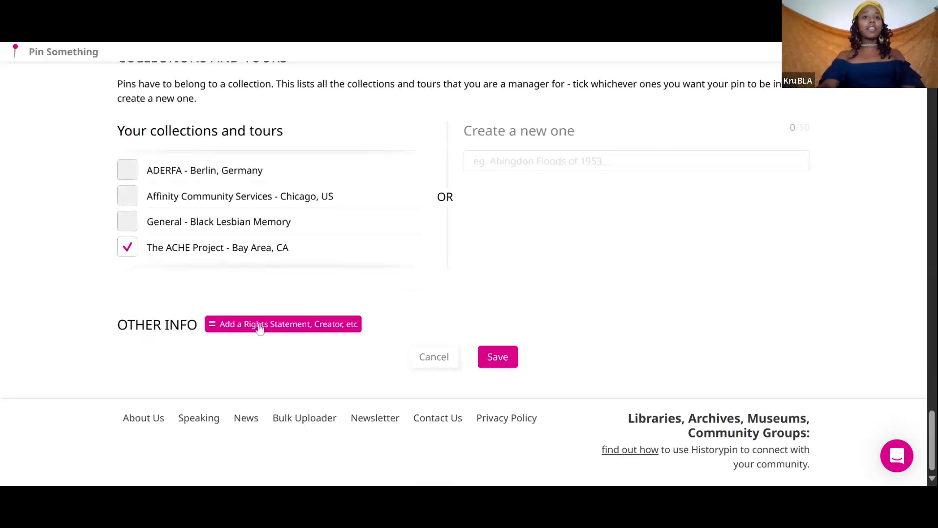
pyautogui.click(291, 328)
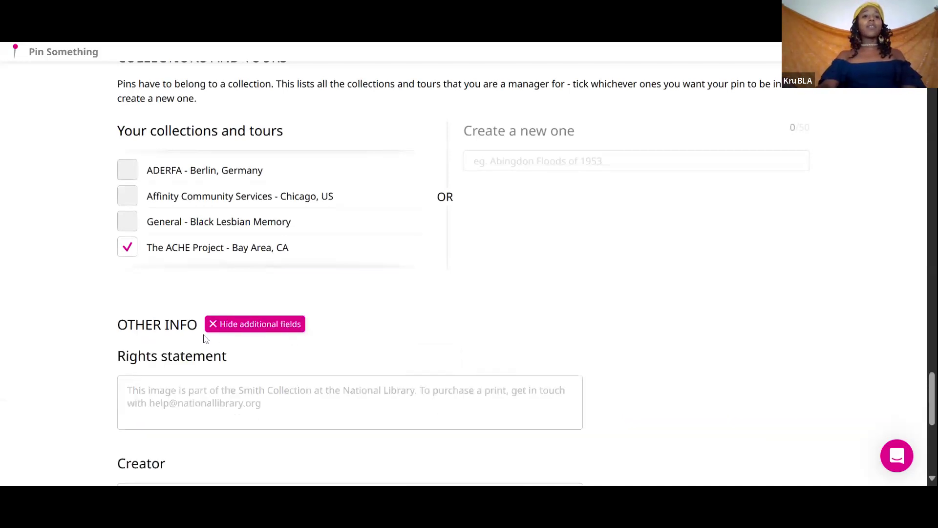
pyautogui.scroll(-7, 186, 337)
pyautogui.scroll(4, 190, 334)
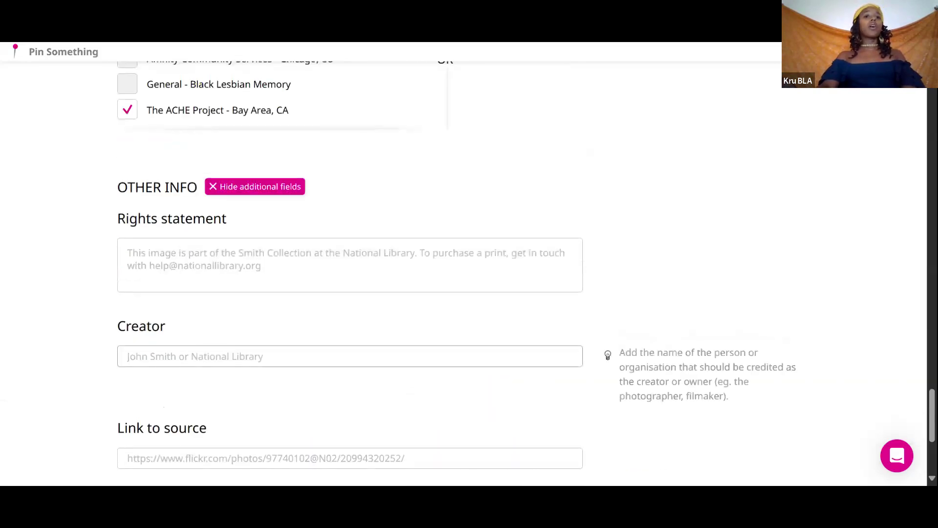
# Step: Set the pin's creator to "The ACHE Project"
pyautogui.click(191, 356)
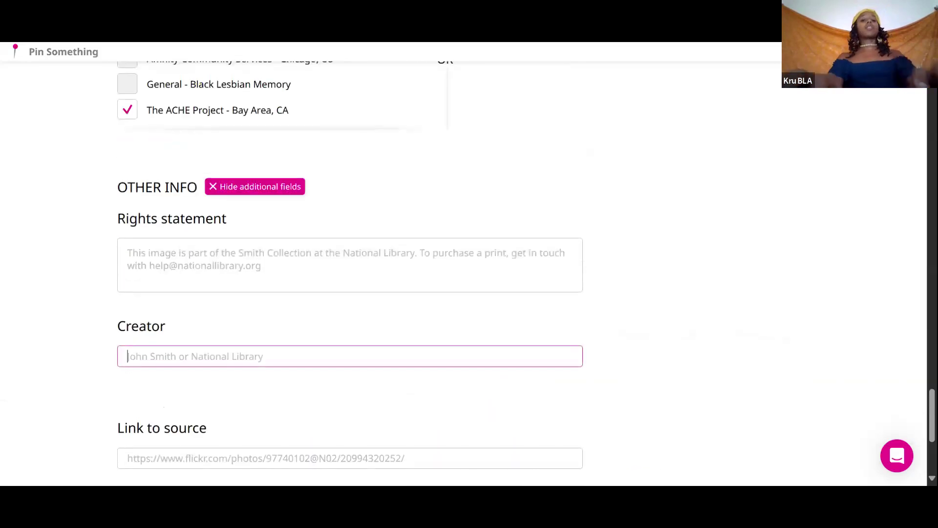
pyautogui.write('Li')
pyautogui.press('BackSpace')
pyautogui.press('BackSpace')
pyautogui.write('The')
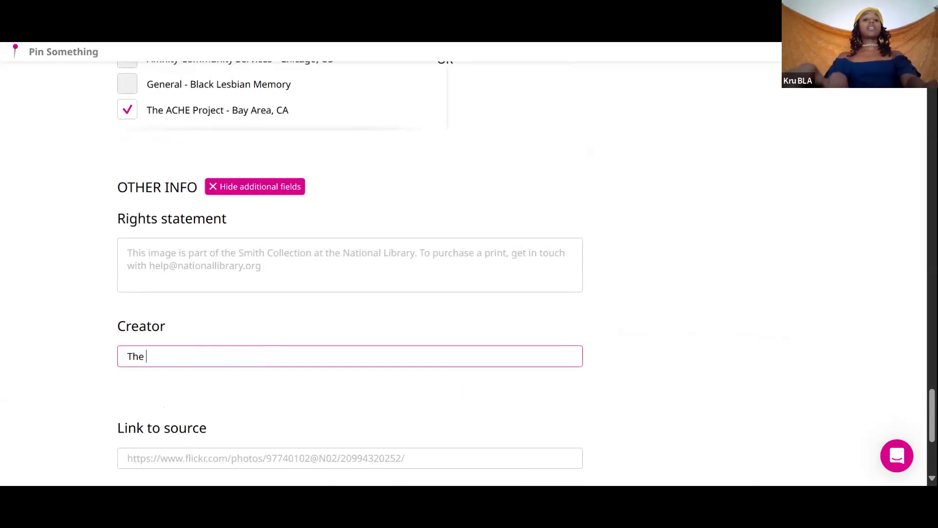
pyautogui.write(' ACHE Prohec')
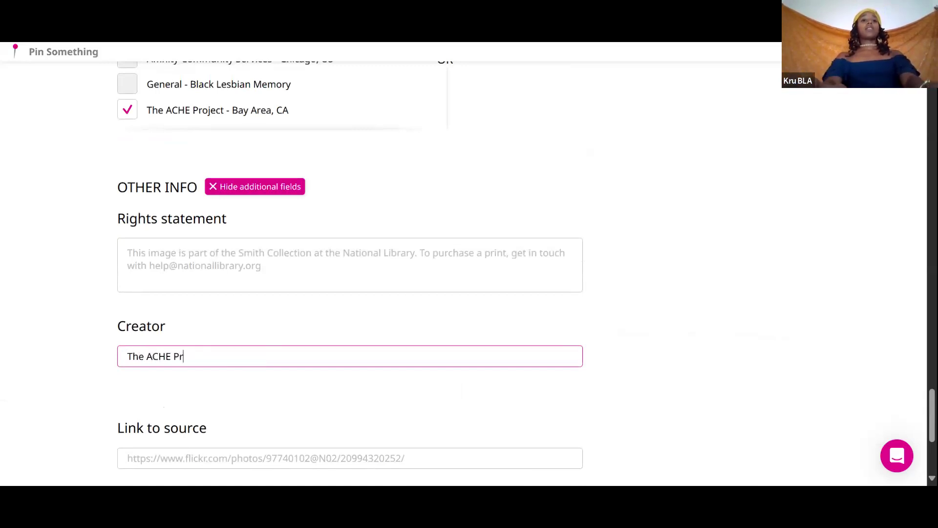
pyautogui.press('BackSpace')
pyautogui.press('BackSpace')
pyautogui.press('BackSpace')
pyautogui.write('ject')
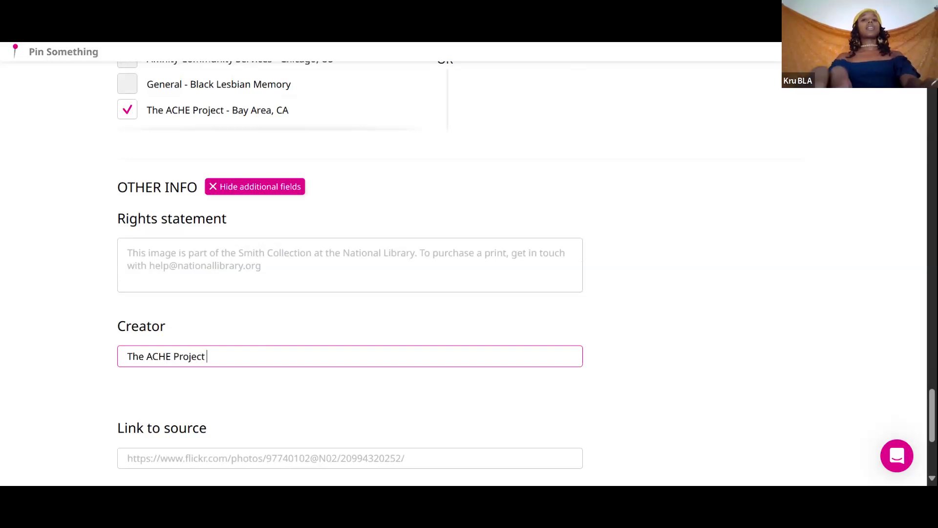
pyautogui.write(' e')
pyautogui.press('BackSpace')
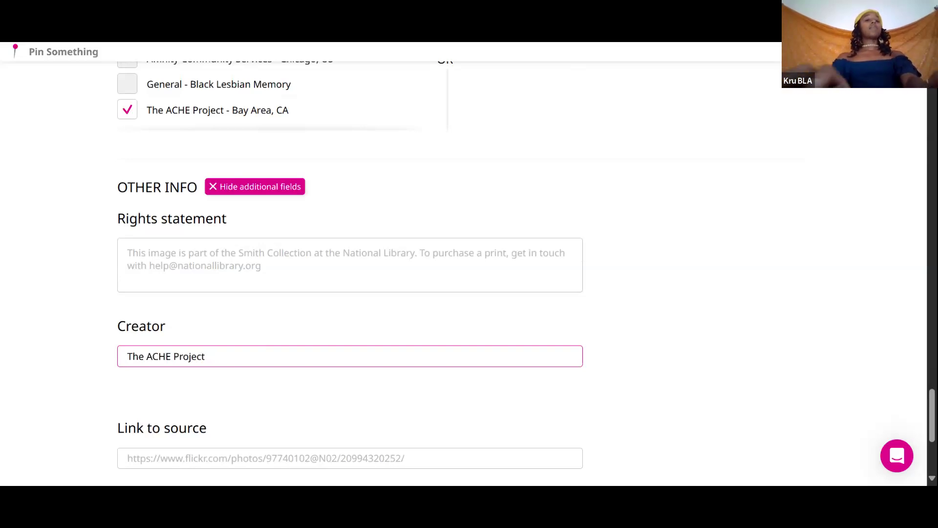
# Step: Try to save the pin, leaving the source link and identifier blank
pyautogui.scroll(-2, 349, 264)
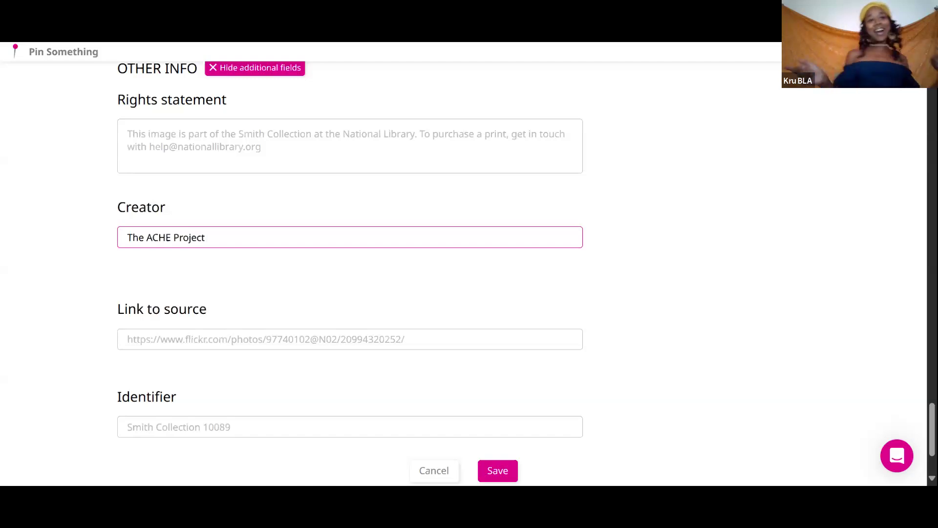
pyautogui.scroll(-3, 391, 293)
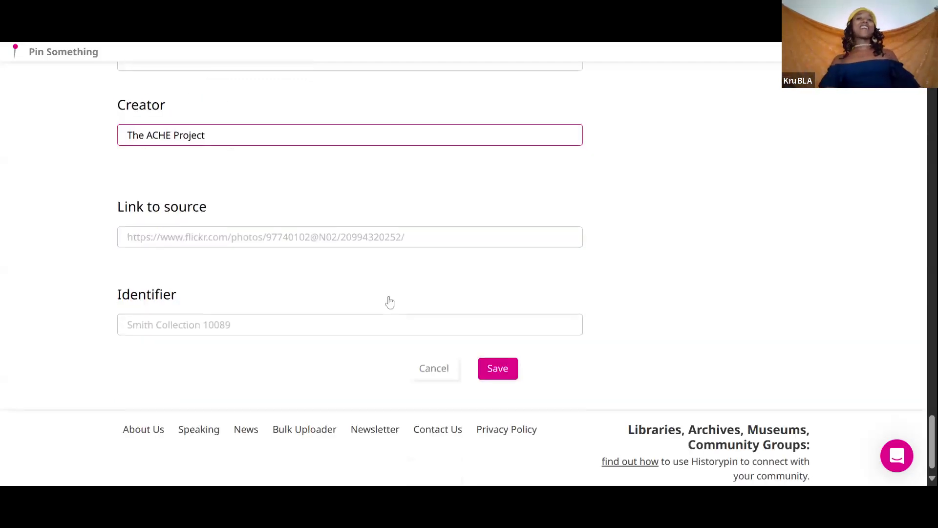
pyautogui.click(490, 355)
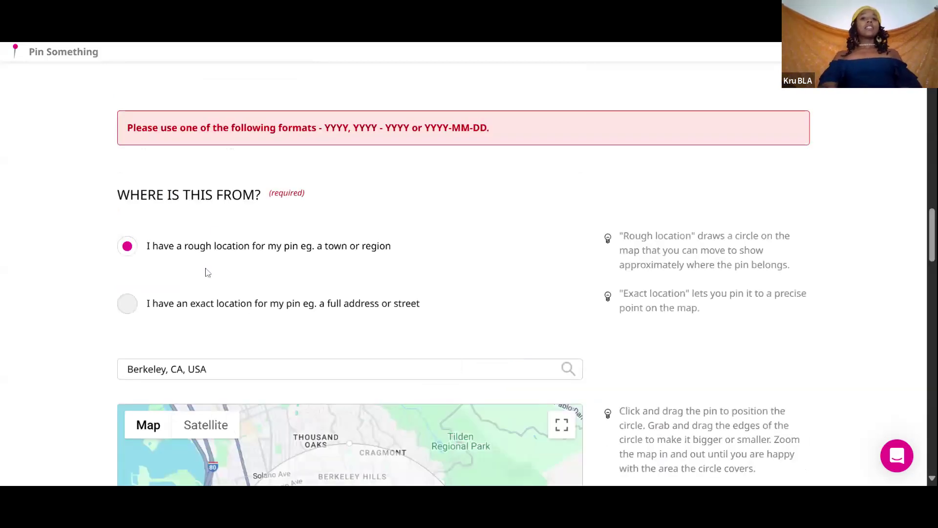
# Step: Correct the pin's date to 1989-1996 by removing the stray opening parenthesis
pyautogui.scroll(-15, 217, 272)
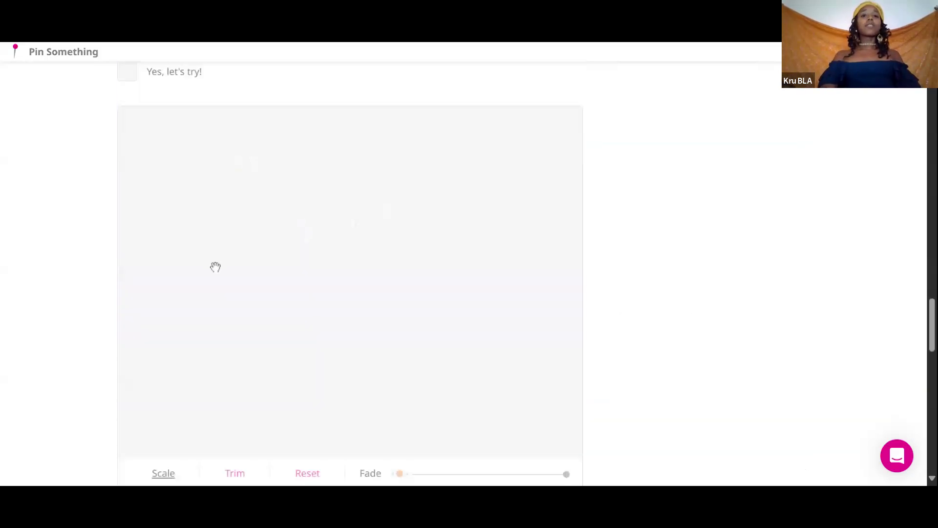
pyautogui.scroll(-12, 222, 267)
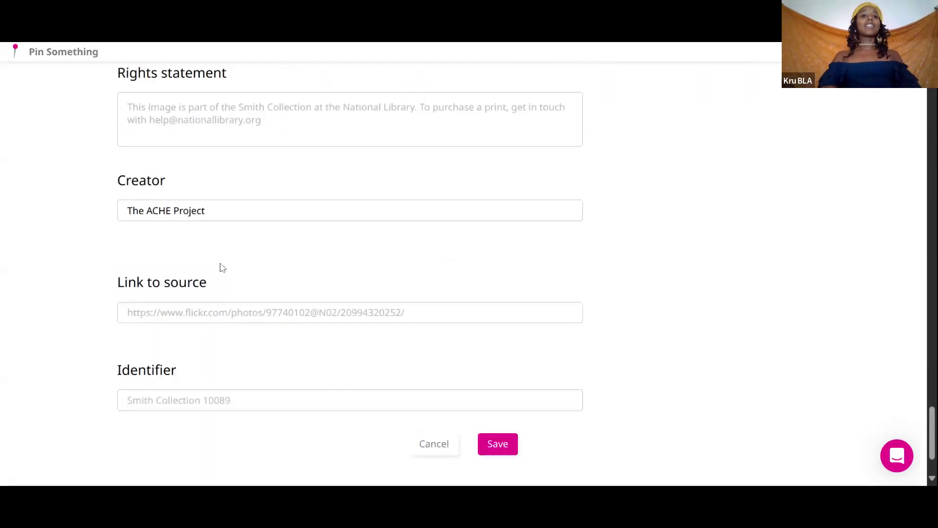
pyautogui.scroll(13, 223, 267)
pyautogui.scroll(12, 224, 268)
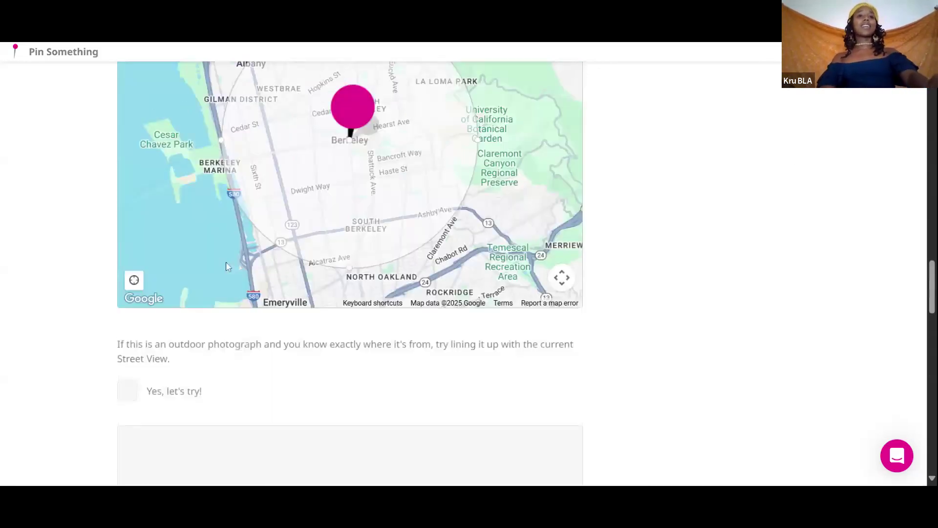
pyautogui.scroll(5, 233, 285)
pyautogui.click(234, 295)
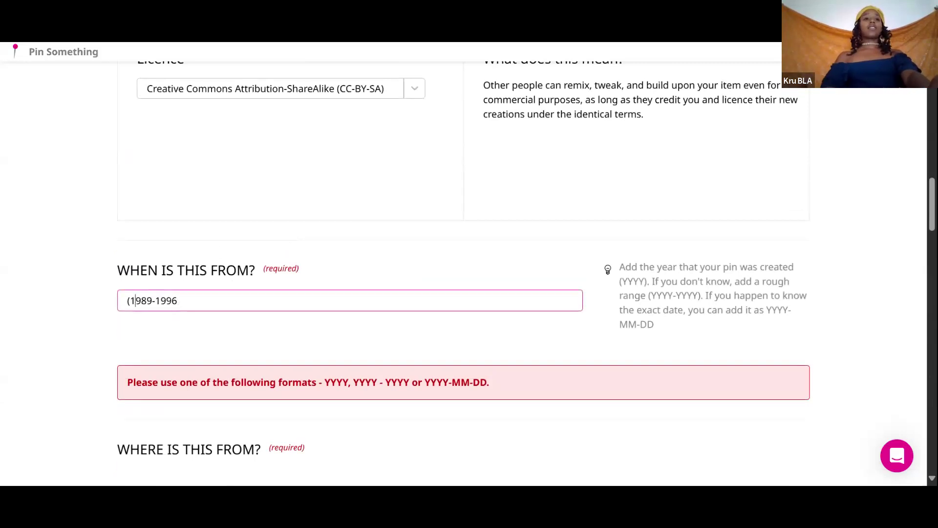
pyautogui.click(686, 343)
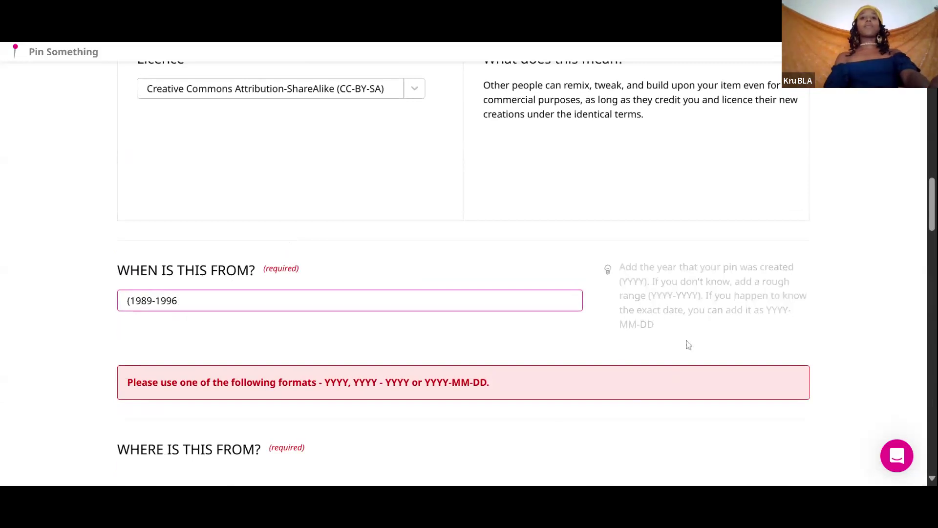
pyautogui.click(136, 300)
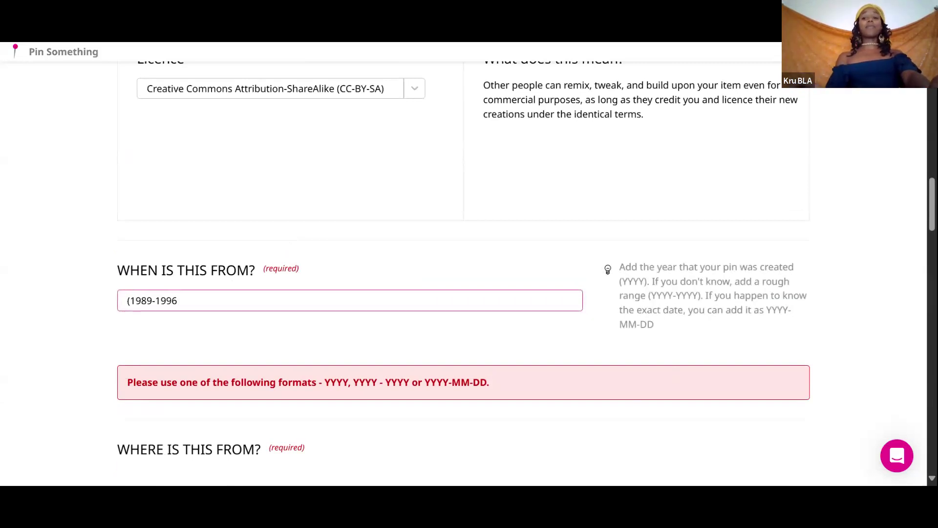
pyautogui.press('BackSpace')
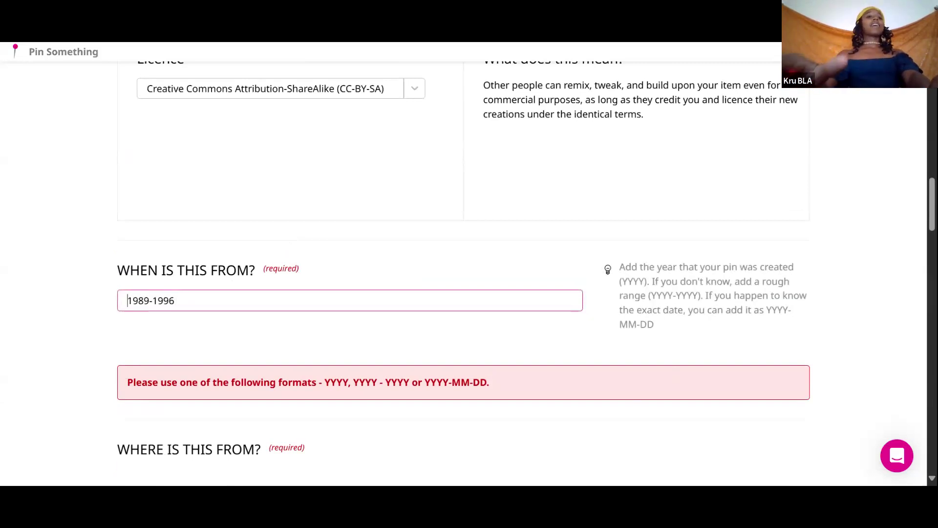
# Step: Save the corrected pin to The ACHE Project - Bay Area, CA collection
pyautogui.scroll(-20, 138, 393)
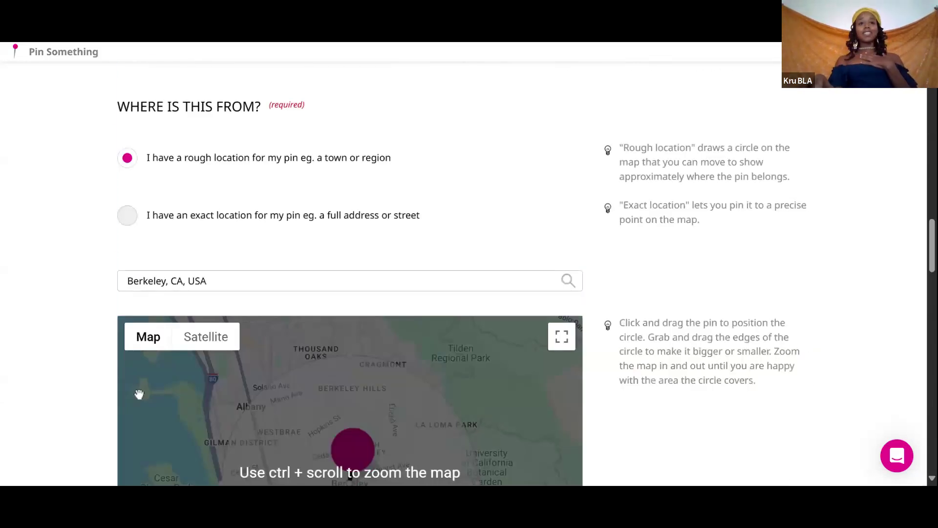
pyautogui.scroll(-15, 266, 398)
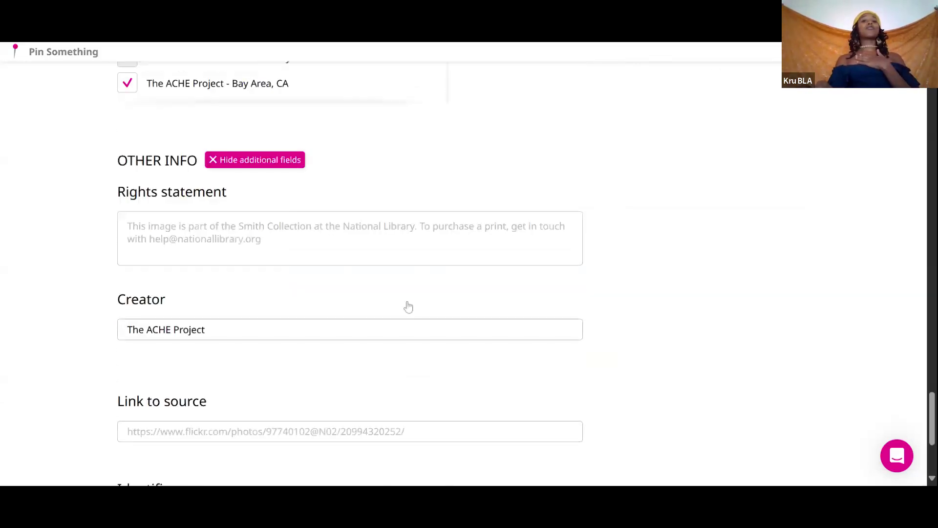
pyautogui.click(503, 358)
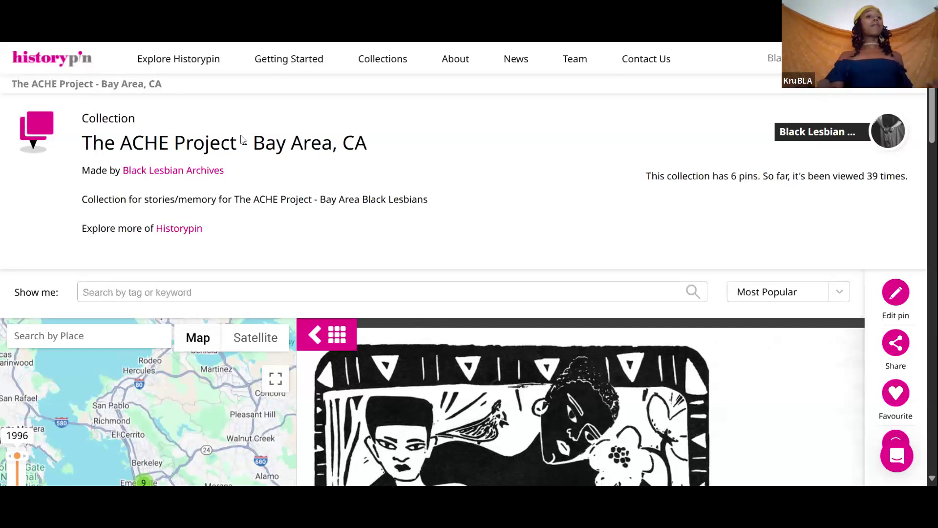
pyautogui.moveTo(1, 261); pyautogui.dragTo(31, 261)
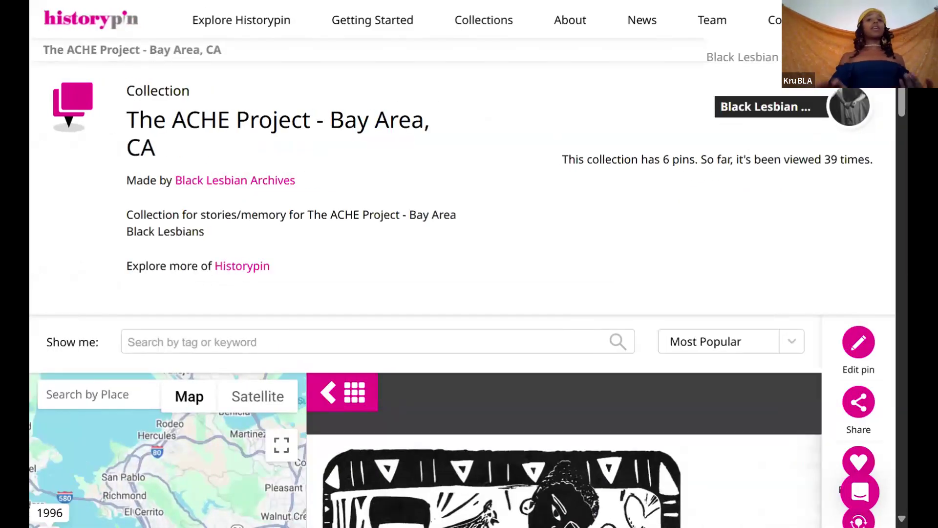